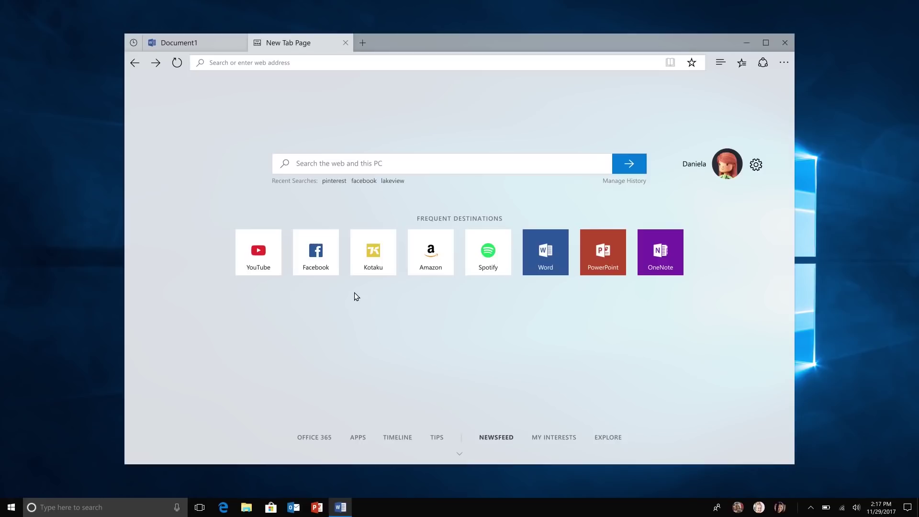
Look over the Office 365 apps and recommended documents on the new tab page.
{"action": "left_click", "coordinate": [314, 437]}
{"action": "scroll", "coordinate": [397, 414], "scroll_direction": "down", "scroll_amount": 5}
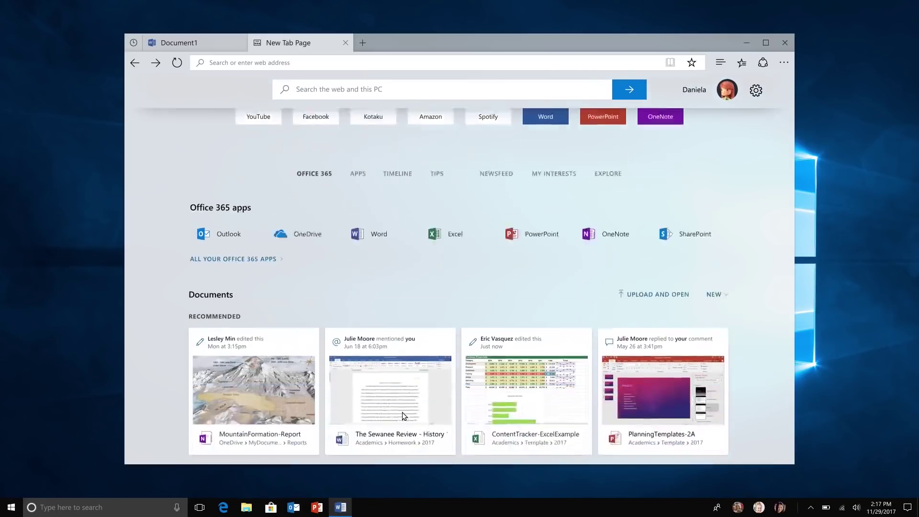
{"action": "scroll", "coordinate": [402, 412], "scroll_direction": "up", "scroll_amount": 10}
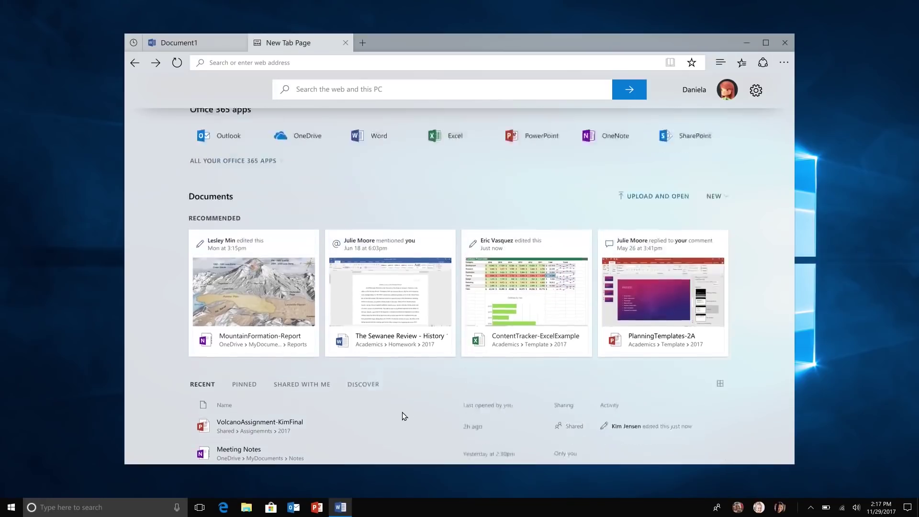
Open OneNote from the frequent destinations and follow the Mount Rainier volcanoes link in the Mount St Helens note.
{"action": "left_click", "coordinate": [666, 255]}
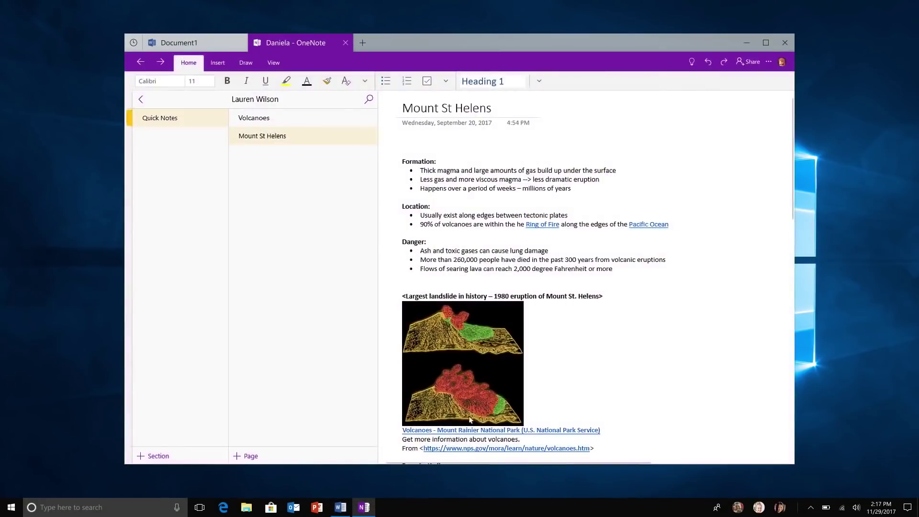
{"action": "left_click", "coordinate": [450, 431]}
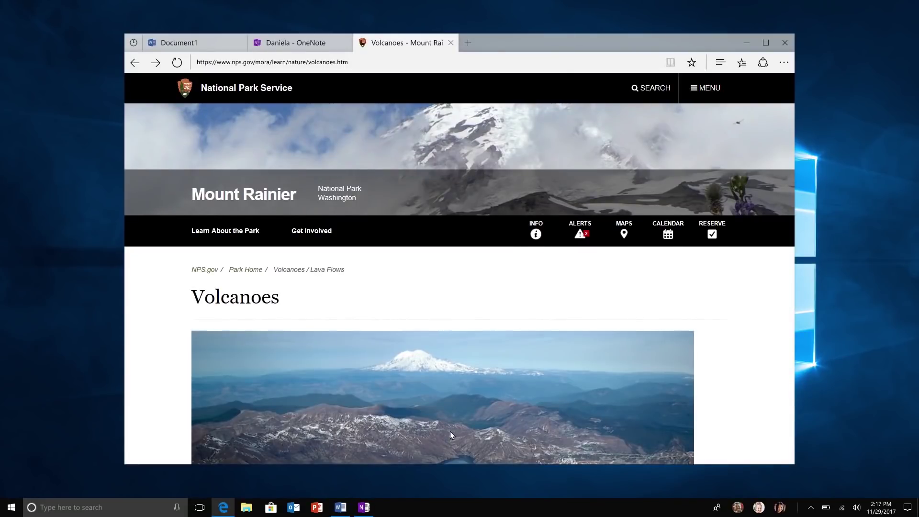
Search for "washington volcanoes" in a new tab, open Washington Volcanoes.pptx from the suggestions, and close the window.
{"action": "left_click", "coordinate": [467, 42]}
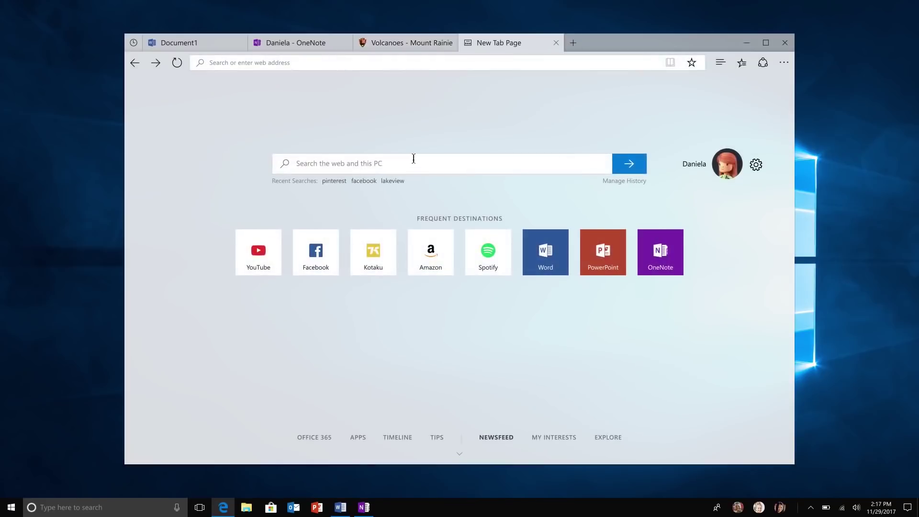
{"action": "type", "text": "washington volcanoes"}
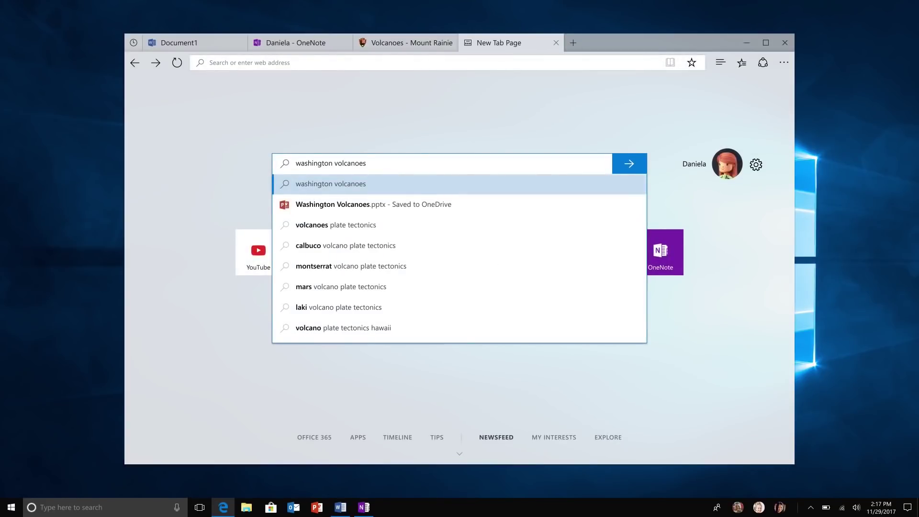
{"action": "left_click", "coordinate": [431, 205]}
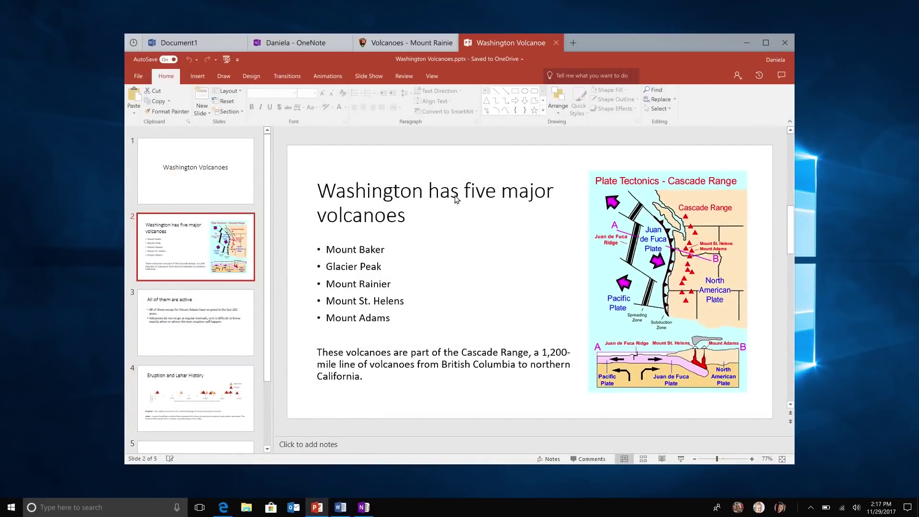
{"action": "left_click", "coordinate": [785, 43]}
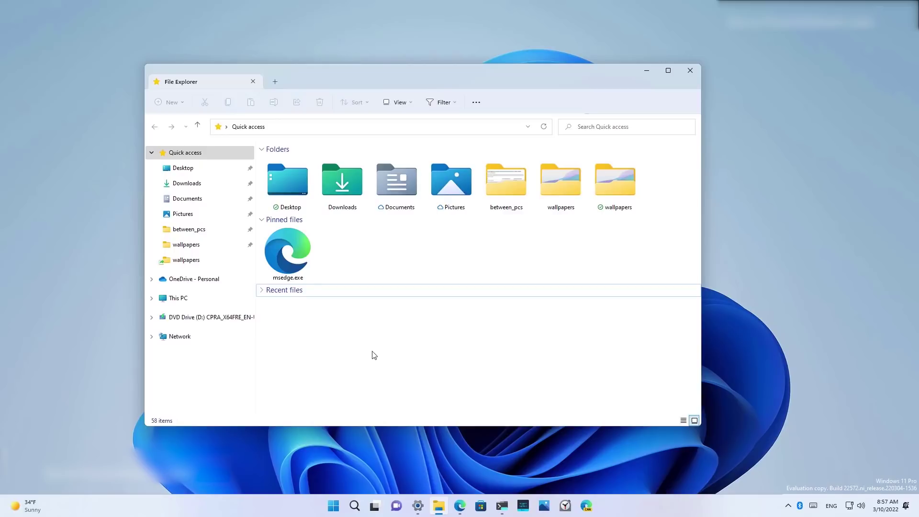
Reposition the File Explorer window and open the Desktop folder in a second tab.
{"action": "left_click", "coordinate": [459, 506]}
{"action": "left_click_drag", "start_coordinate": [334, 77], "coordinate": [401, 137]}
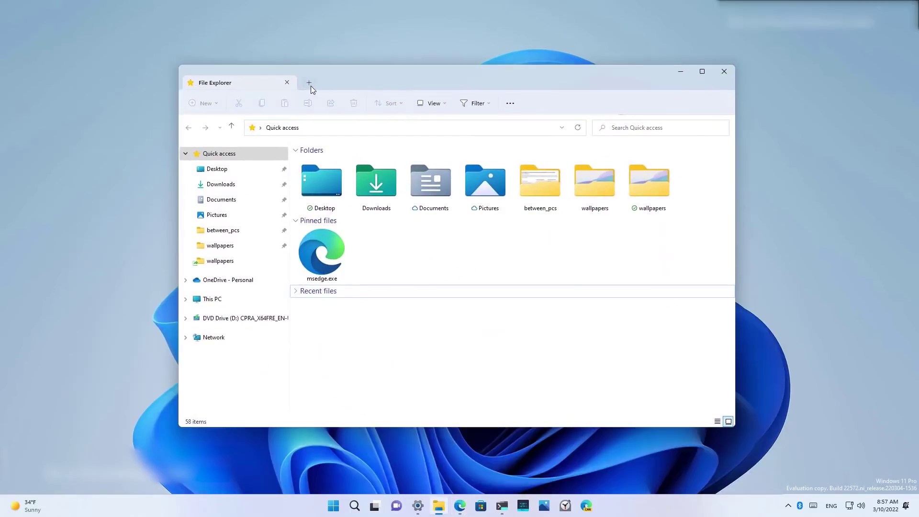
{"action": "left_click", "coordinate": [309, 83]}
{"action": "double_click", "coordinate": [324, 184]}
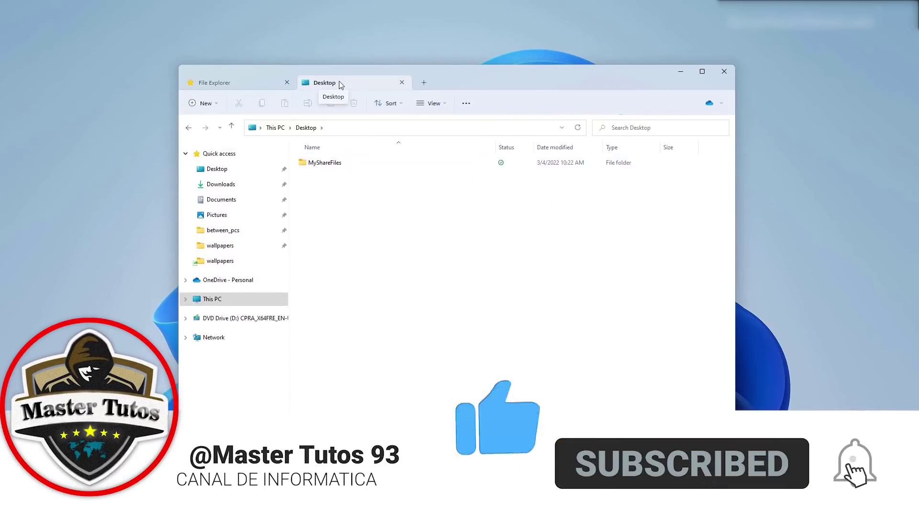
Replace the Desktop tab with a new one showing the Pictures folder, and add a third tab.
{"action": "left_click", "coordinate": [401, 82]}
{"action": "left_click", "coordinate": [311, 82]}
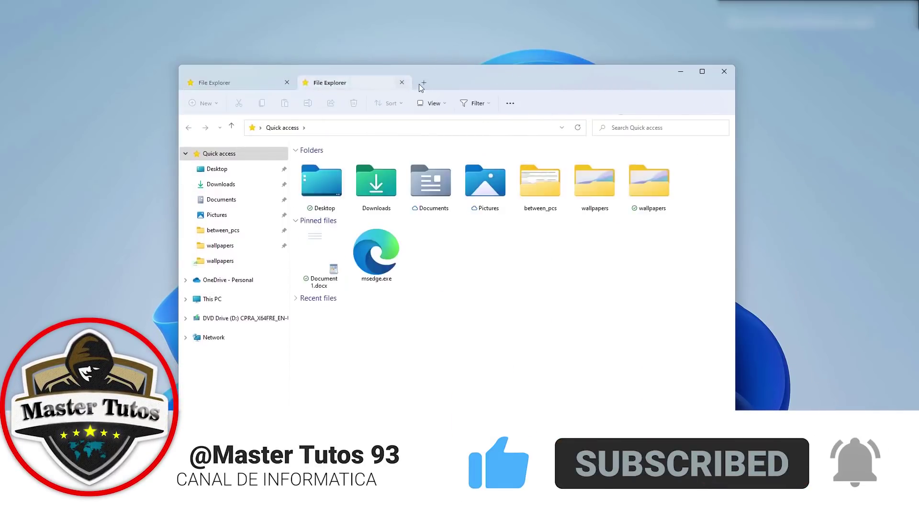
{"action": "double_click", "coordinate": [485, 182]}
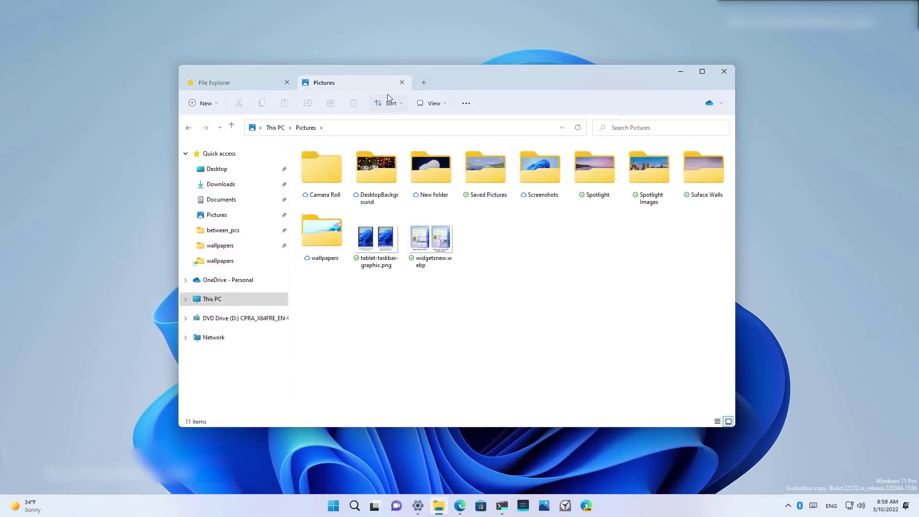
{"action": "left_click_drag", "start_coordinate": [355, 82], "coordinate": [427, 84]}
{"action": "left_click", "coordinate": [424, 84]}
Open the pinned wallpapers folder in a separate File Explorer window and add a second tab there.
{"action": "right_click", "coordinate": [445, 505]}
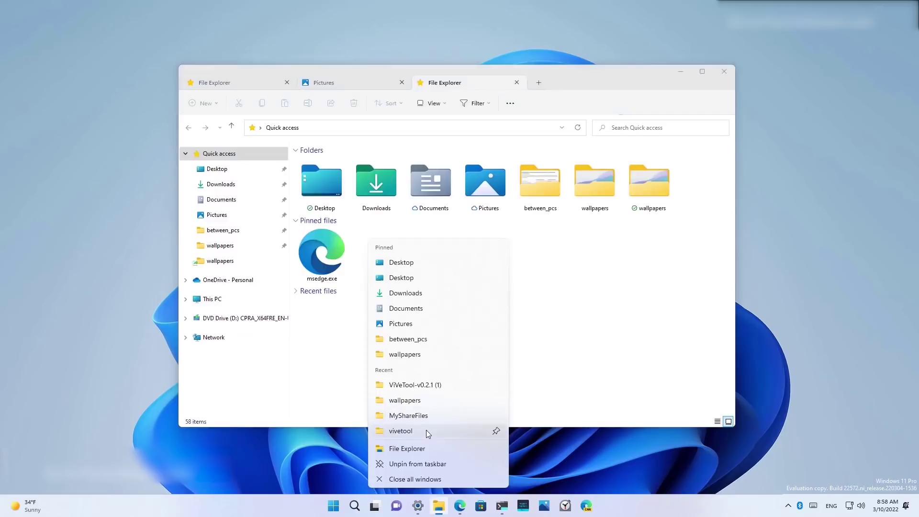
{"action": "left_click", "coordinate": [475, 359]}
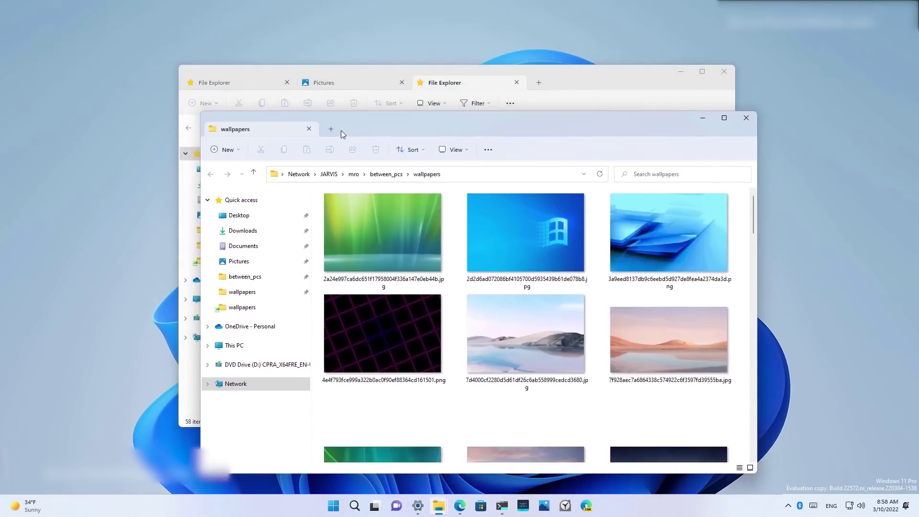
{"action": "left_click", "coordinate": [330, 128]}
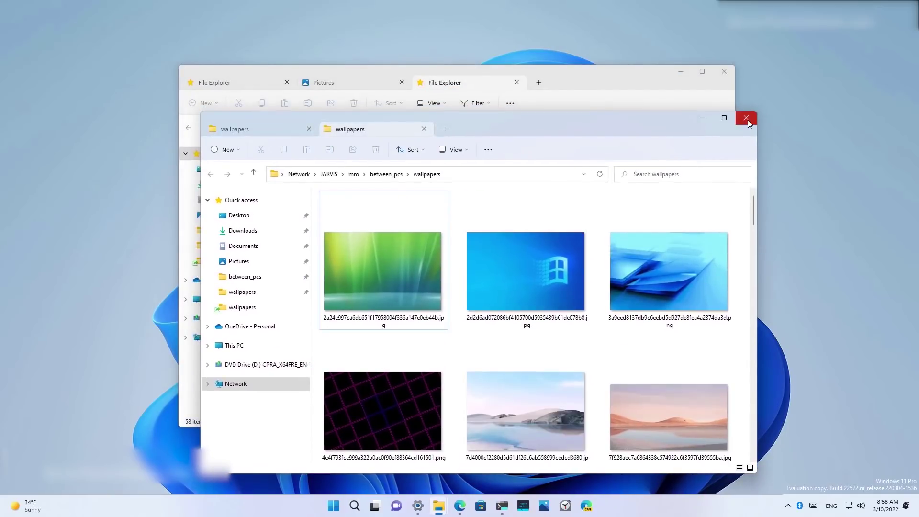
Close the wallpapers window and the third tab of the original File Explorer window.
{"action": "left_click", "coordinate": [746, 117]}
{"action": "left_click", "coordinate": [516, 82]}
Open the Camera Roll folder and the Downloads folder each in a new tab.
{"action": "left_click", "coordinate": [325, 172]}
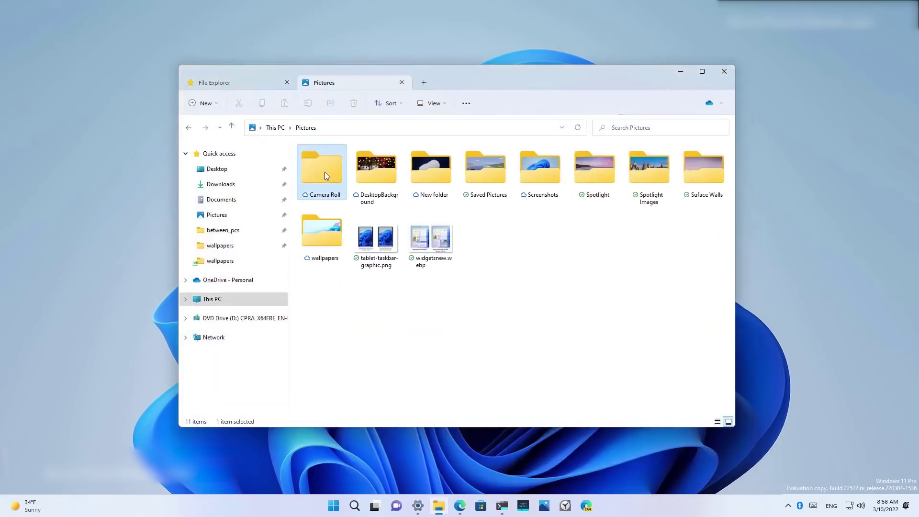
{"action": "right_click", "coordinate": [324, 171]}
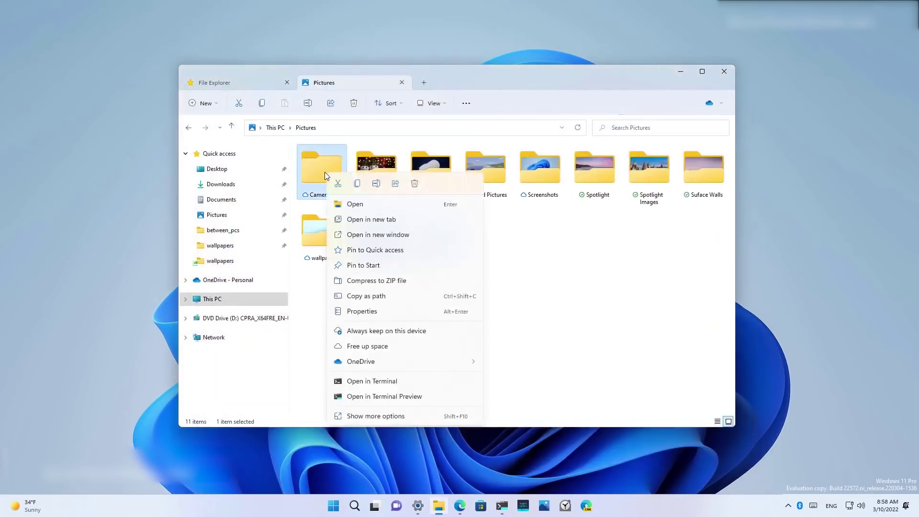
{"action": "left_click", "coordinate": [363, 223]}
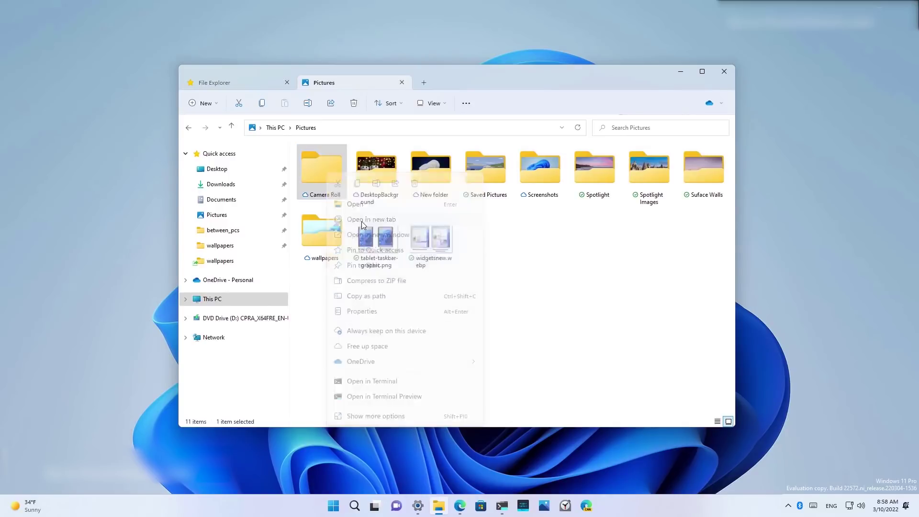
{"action": "right_click", "coordinate": [220, 201]}
{"action": "right_click", "coordinate": [223, 185]}
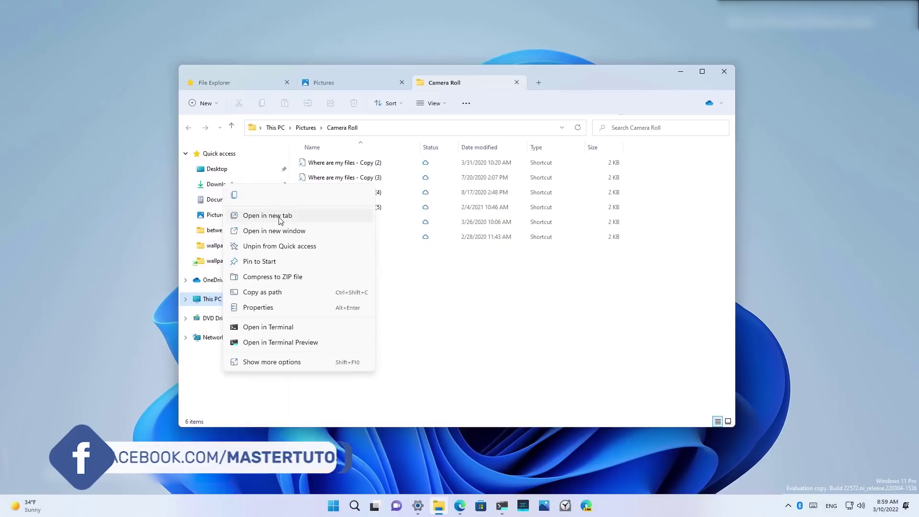
{"action": "left_click", "coordinate": [281, 220]}
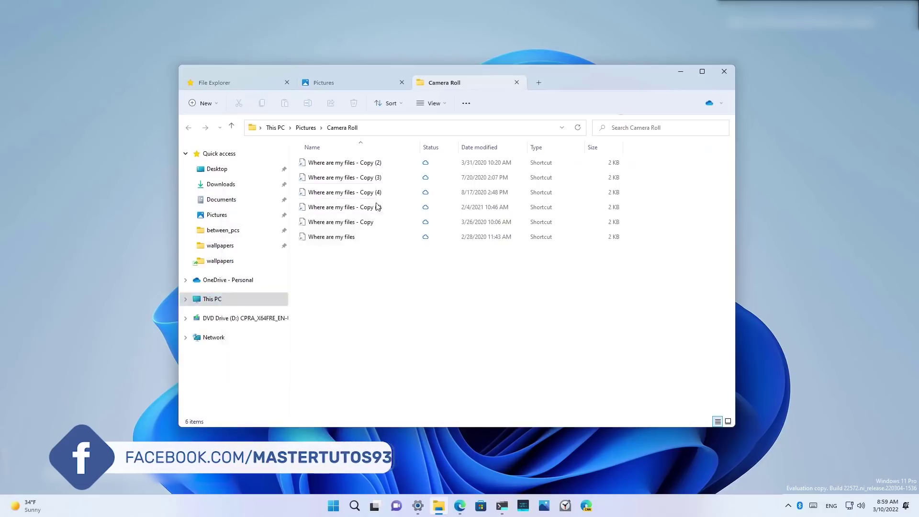
Open another File Explorer window and set Folder Options so that File Explorer opens to This PC.
{"action": "key", "text": "super+e"}
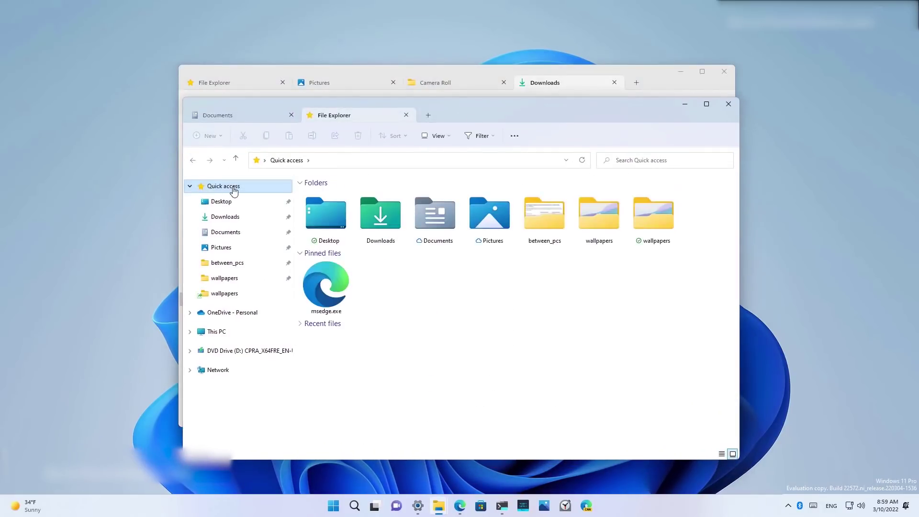
{"action": "left_click", "coordinate": [515, 136]}
{"action": "left_click", "coordinate": [483, 246]}
{"action": "left_click", "coordinate": [292, 221]}
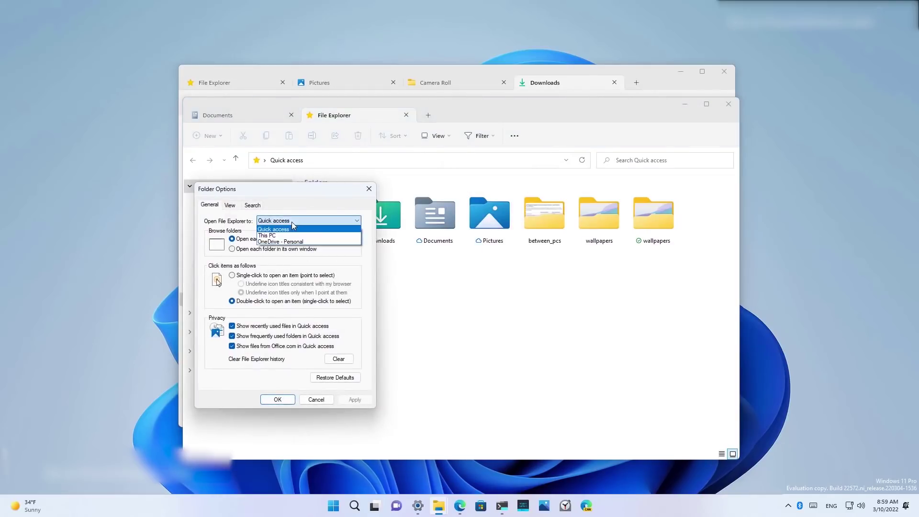
{"action": "left_click", "coordinate": [283, 238]}
{"action": "left_click", "coordinate": [292, 221]}
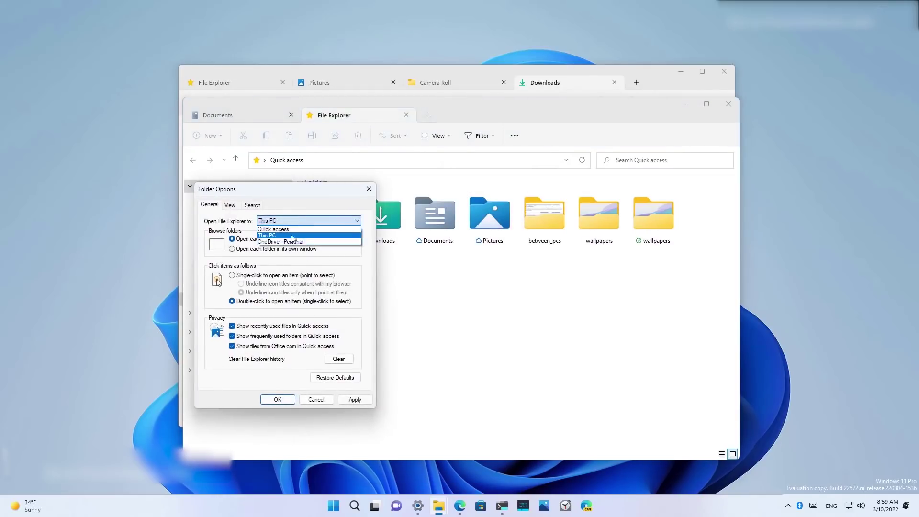
{"action": "left_click", "coordinate": [275, 242]}
{"action": "left_click", "coordinate": [278, 399]}
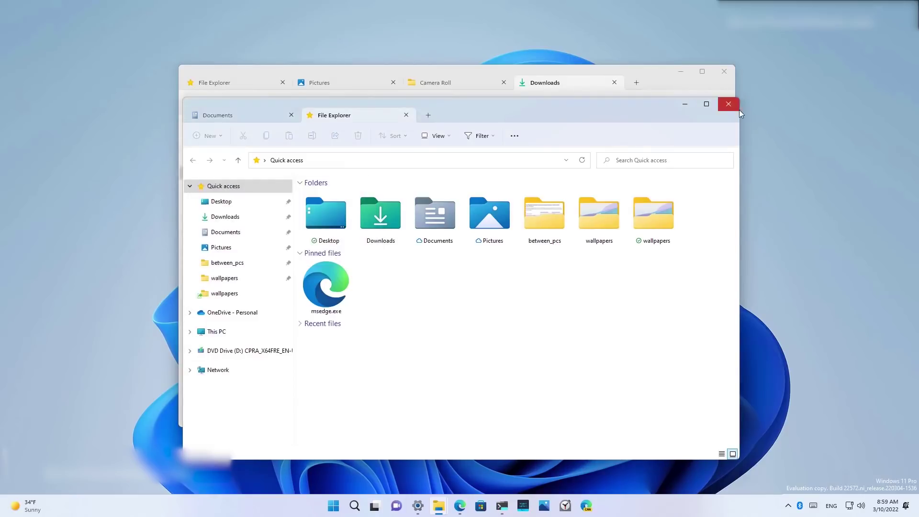
Close both File Explorer windows, then open a fresh one and reposition it on the desktop.
{"action": "left_click", "coordinate": [736, 109]}
{"action": "left_click", "coordinate": [723, 73]}
{"action": "key", "text": "super+e"}
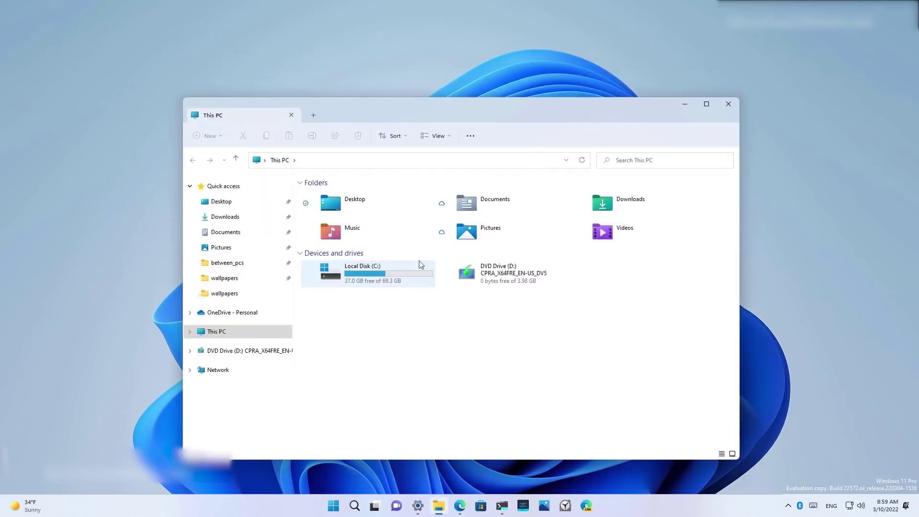
{"action": "left_click_drag", "start_coordinate": [335, 111], "coordinate": [297, 101]}
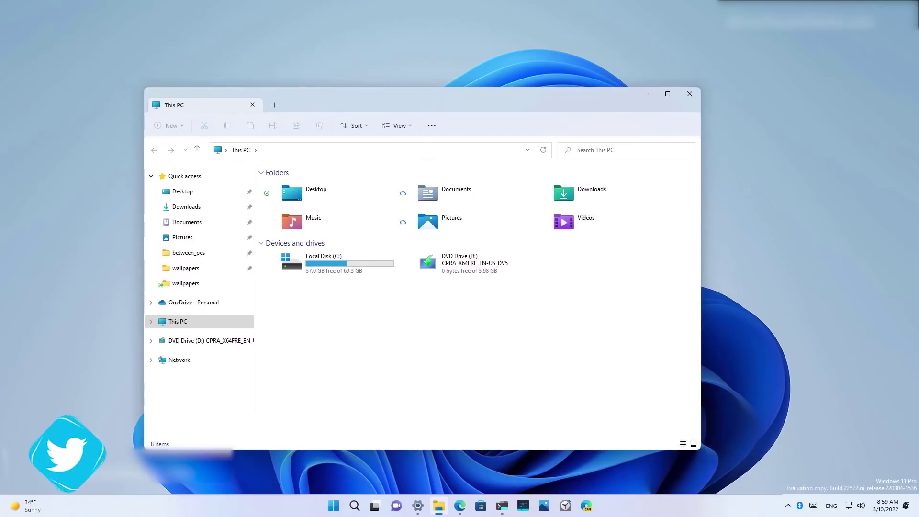
Open the Desktop folder in the current tab and add a new This PC tab.
{"action": "double_click", "coordinate": [327, 199]}
{"action": "left_click", "coordinate": [274, 105]}
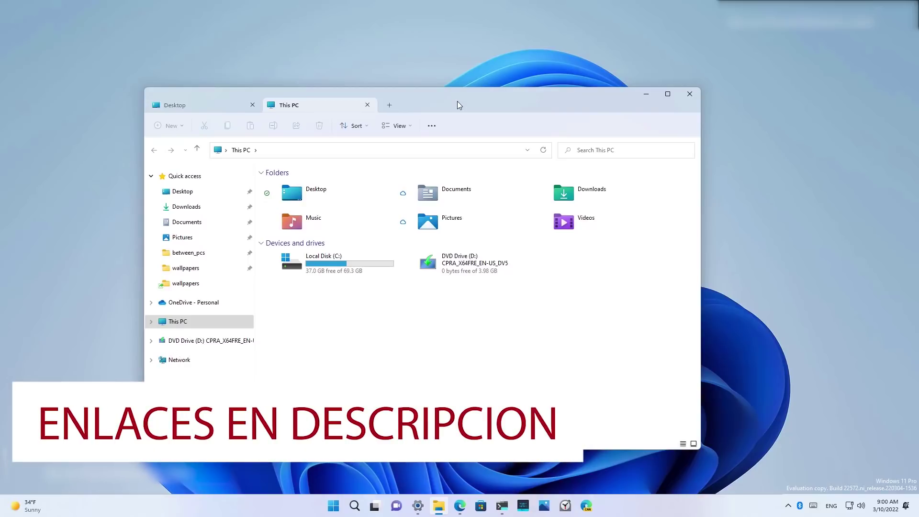
Switch Windows to a dark theme in the Personalization settings.
{"action": "left_click", "coordinate": [418, 505]}
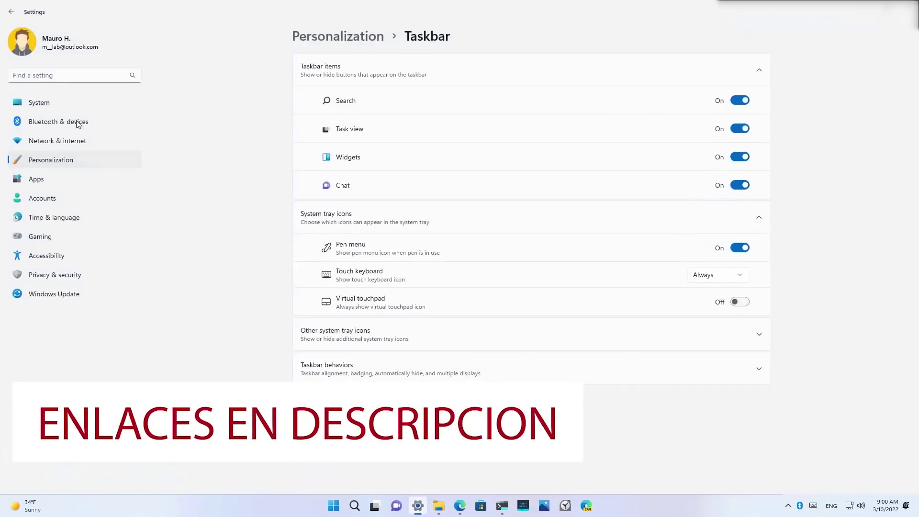
{"action": "left_click", "coordinate": [53, 158]}
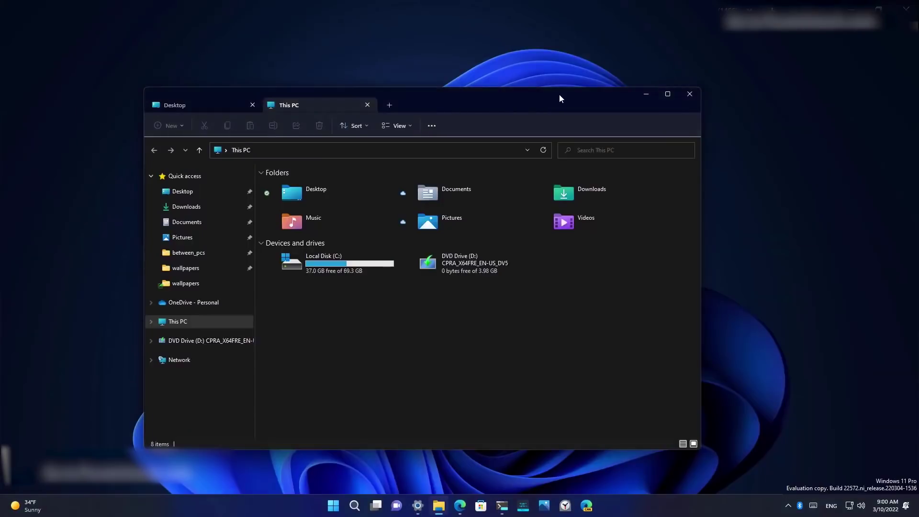
Open the Pictures folder in a third tab and switch through the Desktop and This PC tabs.
{"action": "left_click_drag", "start_coordinate": [558, 98], "coordinate": [530, 95]}
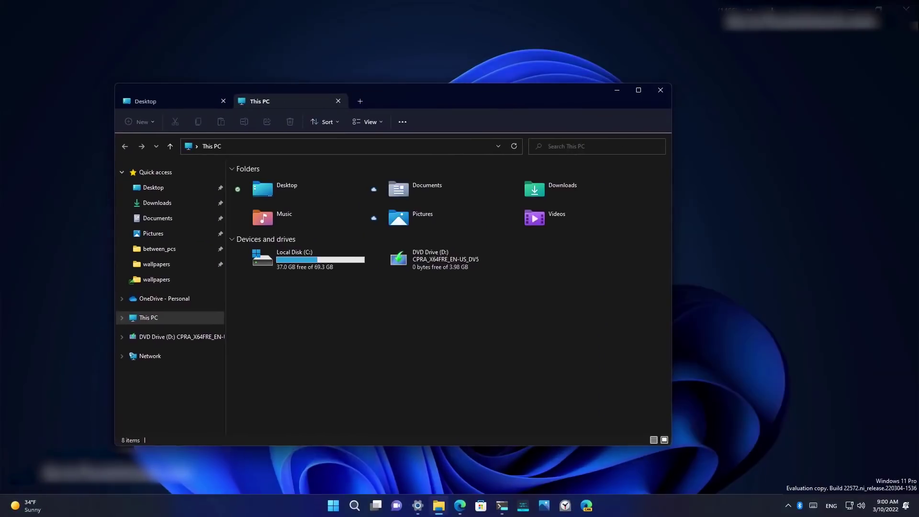
{"action": "left_click", "coordinate": [360, 101]}
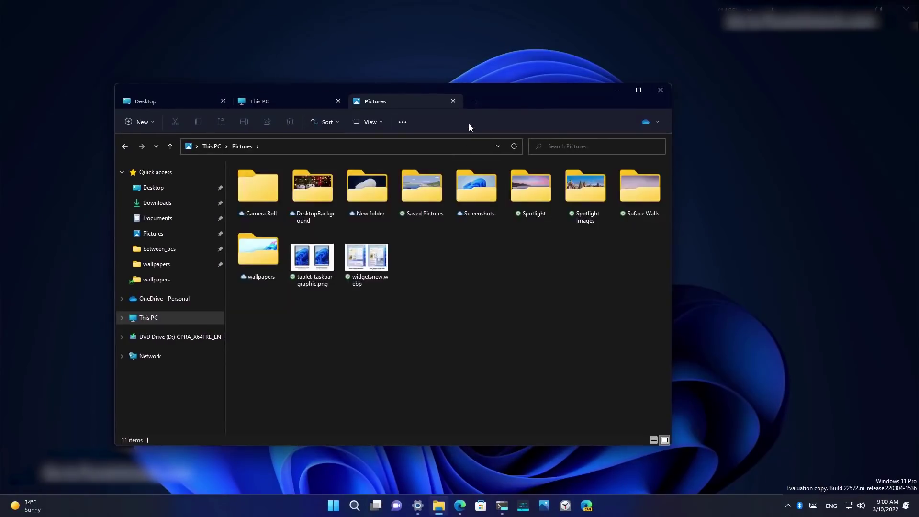
{"action": "left_click", "coordinate": [178, 102]}
{"action": "left_click", "coordinate": [268, 101]}
{"action": "double_click", "coordinate": [555, 91]}
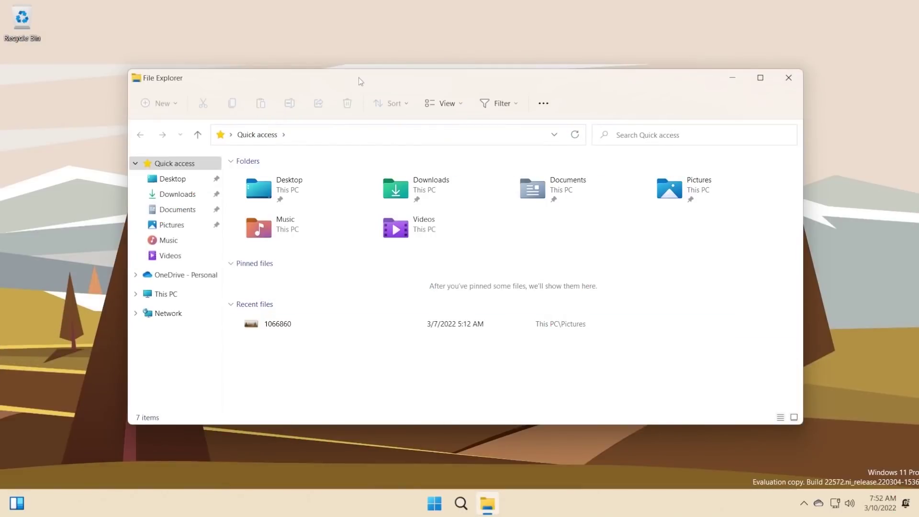
{"action": "left_click_drag", "start_coordinate": [358, 78], "coordinate": [343, 84]}
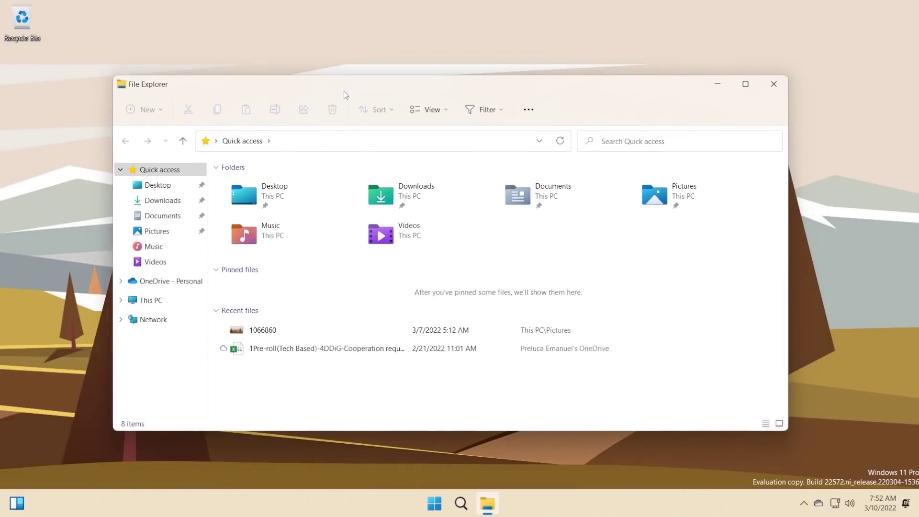
{"action": "left_click", "coordinate": [487, 501]}
{"action": "left_click", "coordinate": [488, 501]}
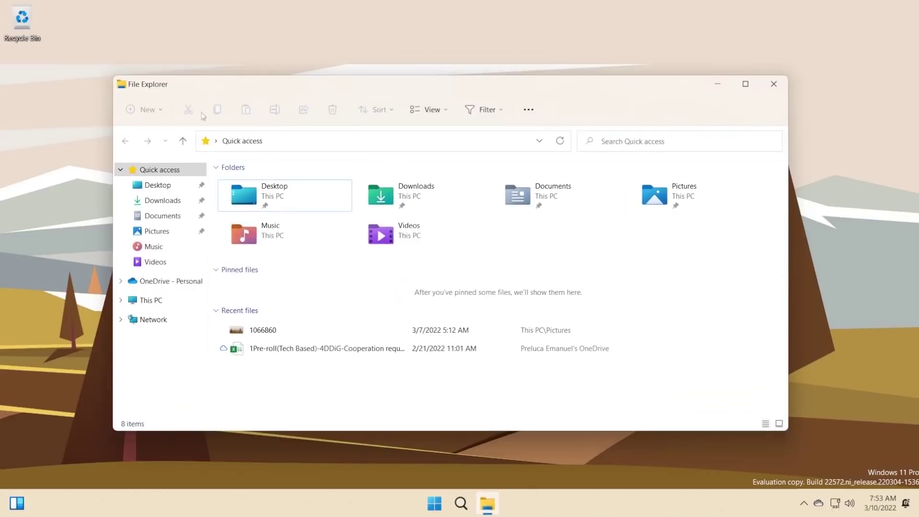
{"action": "left_click_drag", "start_coordinate": [395, 91], "coordinate": [375, 91]}
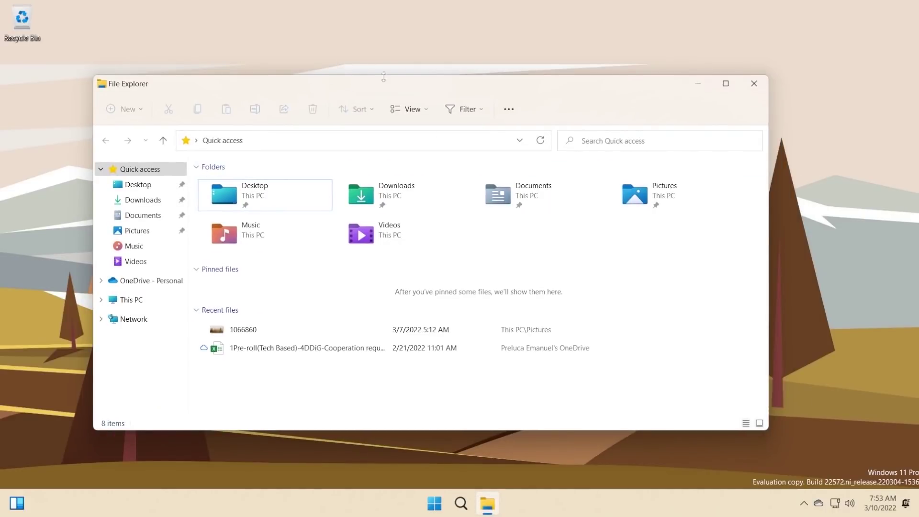
Download ViVeTool-v0.2.1.zip from the ViVe GitHub releases page and open the archive from the Downloads folder.
{"action": "mouse_move", "coordinate": [397, 86]}
{"action": "left_mouse_down"}
{"action": "mouse_move", "coordinate": [407, 75]}
{"action": "mouse_move", "coordinate": [401, 88]}
{"action": "left_mouse_up"}
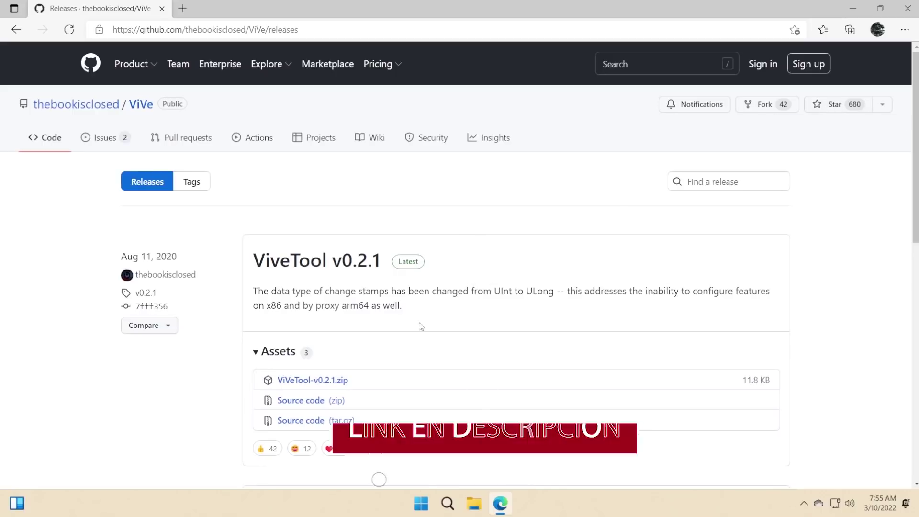
{"action": "left_click", "coordinate": [312, 381]}
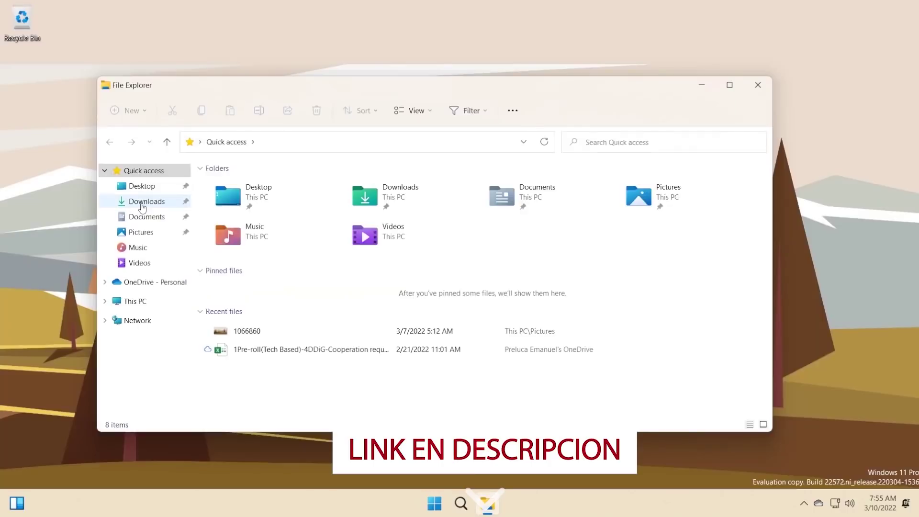
{"action": "left_click", "coordinate": [141, 205]}
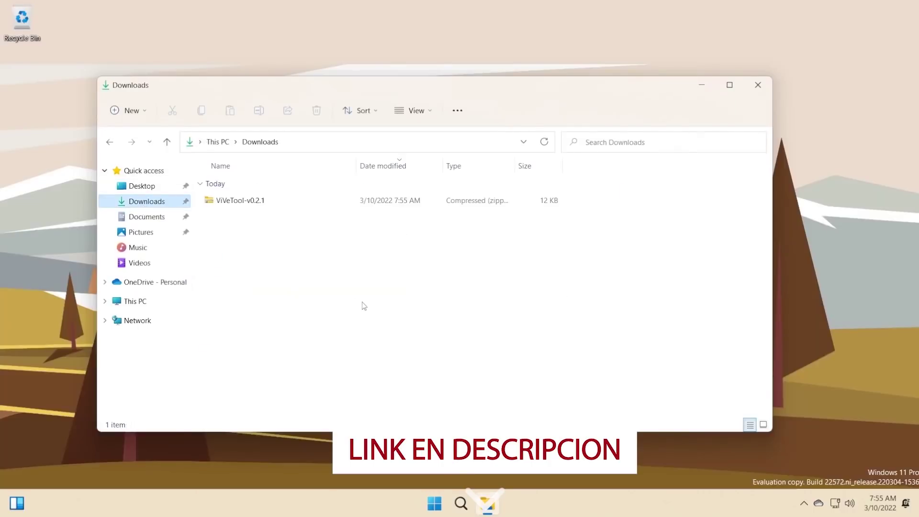
{"action": "double_click", "coordinate": [235, 200]}
Start extracting the whole ViVeTool archive and choose C:\Windows\System32 as the destination folder.
{"action": "left_click", "coordinate": [489, 116]}
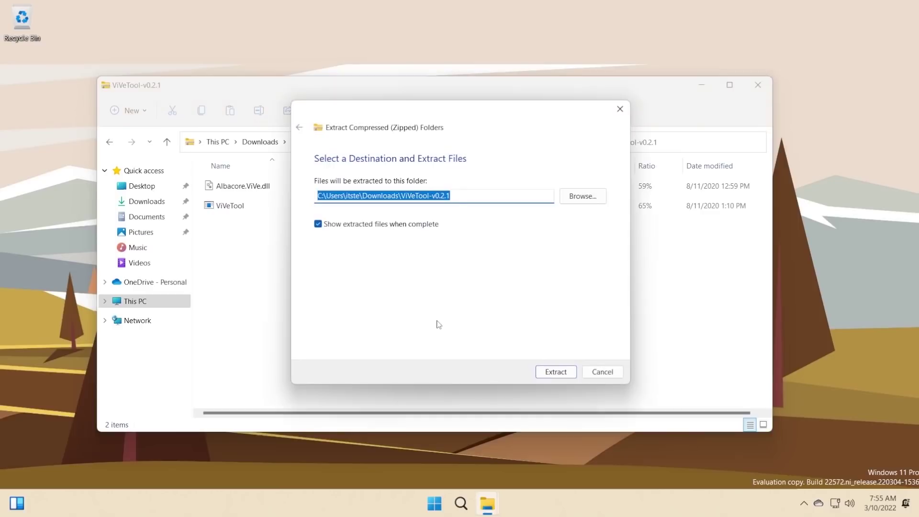
{"action": "left_click", "coordinate": [582, 196]}
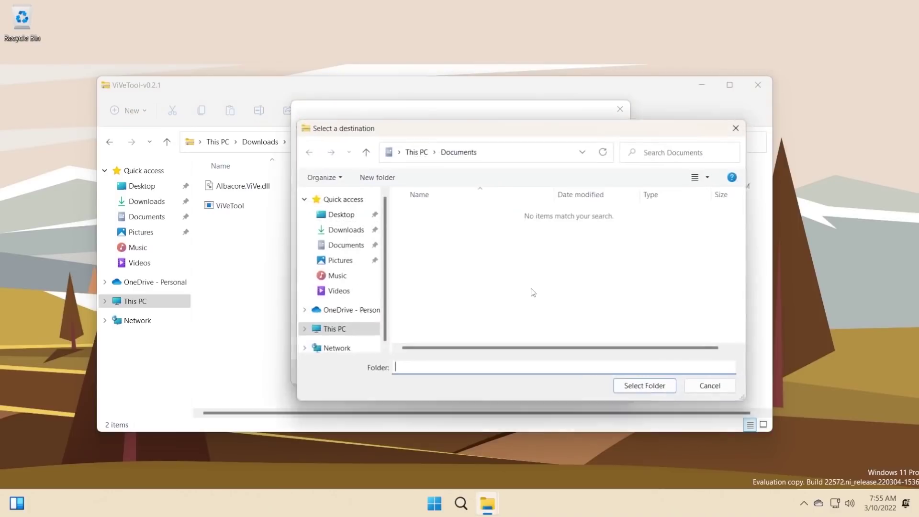
{"action": "scroll", "coordinate": [335, 312], "scroll_direction": "down", "scroll_amount": 1}
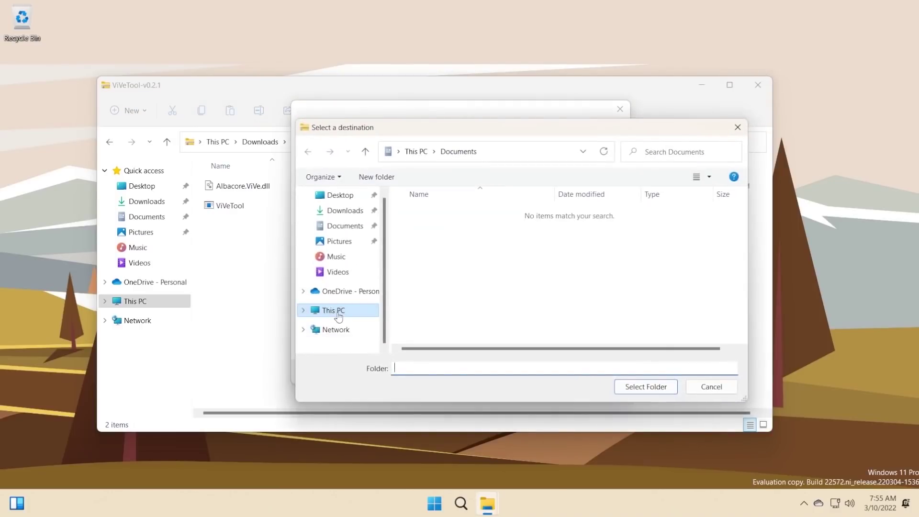
{"action": "left_click", "coordinate": [339, 316]}
{"action": "left_click", "coordinate": [443, 338]}
{"action": "double_click", "coordinate": [444, 338]}
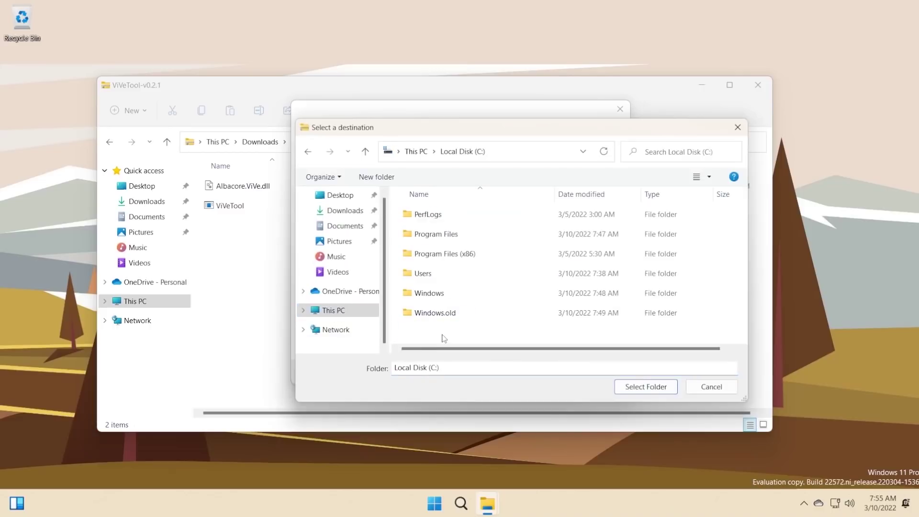
{"action": "double_click", "coordinate": [443, 293]}
{"action": "scroll", "coordinate": [454, 311], "scroll_direction": "down", "scroll_amount": 10}
{"action": "scroll", "coordinate": [456, 328], "scroll_direction": "down", "scroll_amount": 8}
{"action": "left_click", "coordinate": [451, 275]}
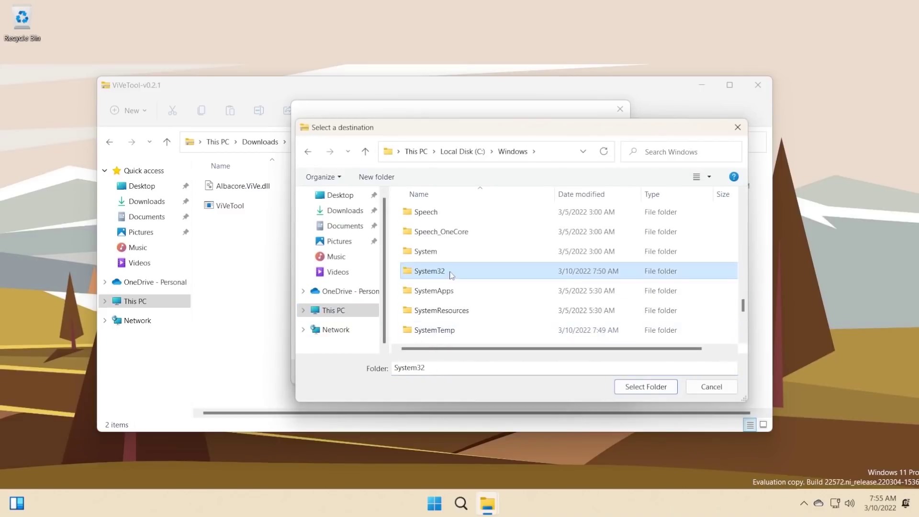
{"action": "left_click", "coordinate": [639, 385]}
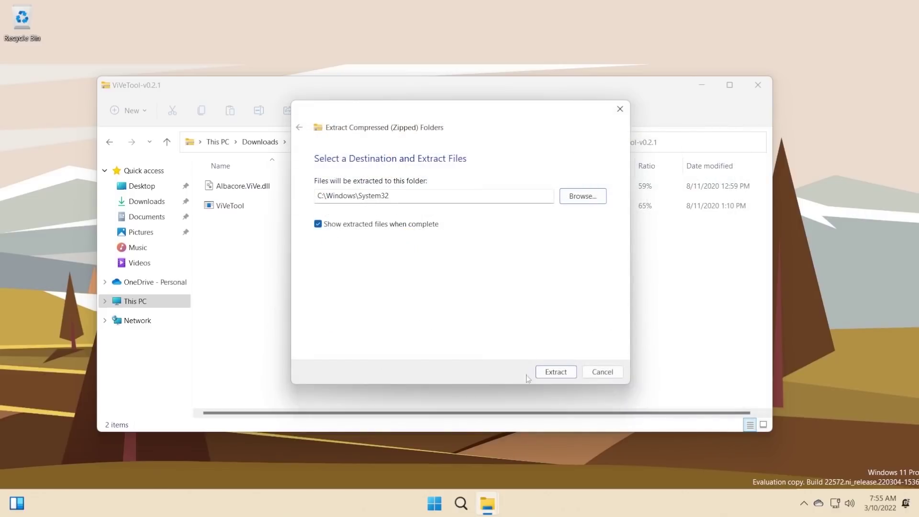
Extract the files with administrator permission and close both File Explorer windows.
{"action": "left_click", "coordinate": [545, 372]}
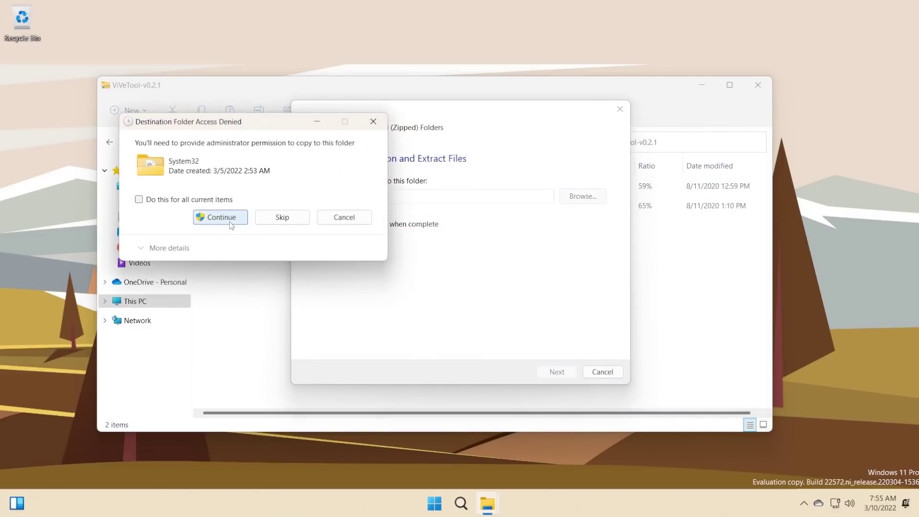
{"action": "left_click", "coordinate": [222, 217]}
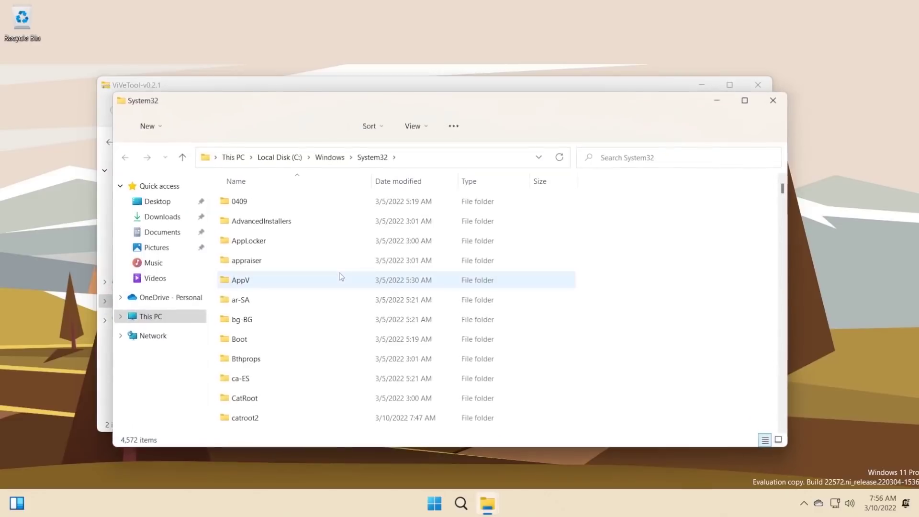
{"action": "left_click", "coordinate": [585, 85]}
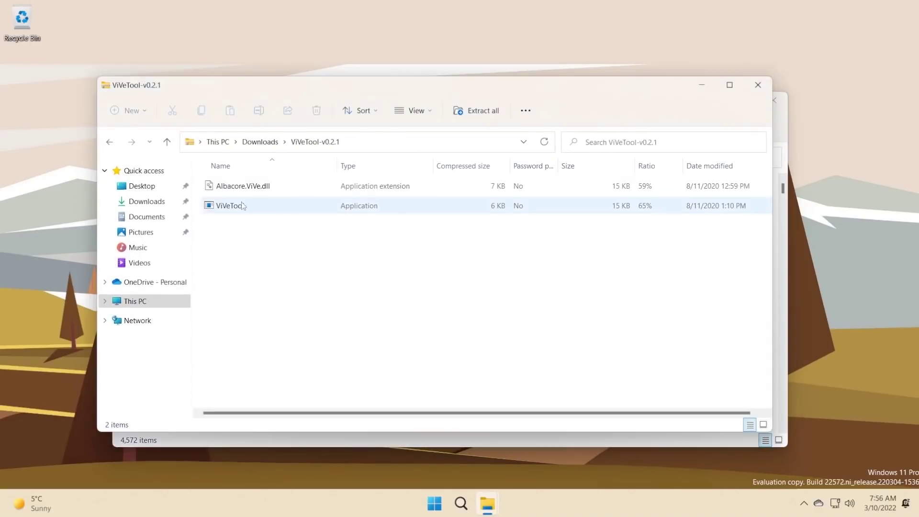
{"action": "left_click", "coordinate": [757, 84]}
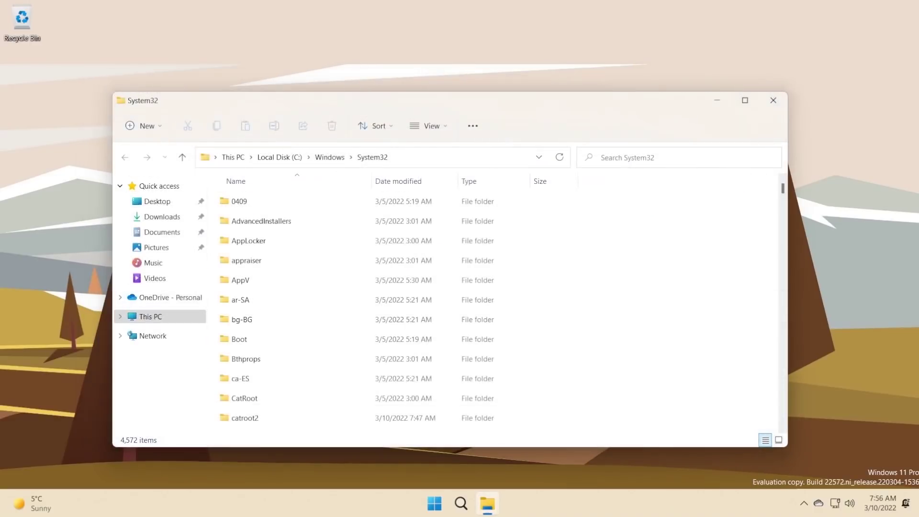
{"action": "left_click", "coordinate": [773, 100]}
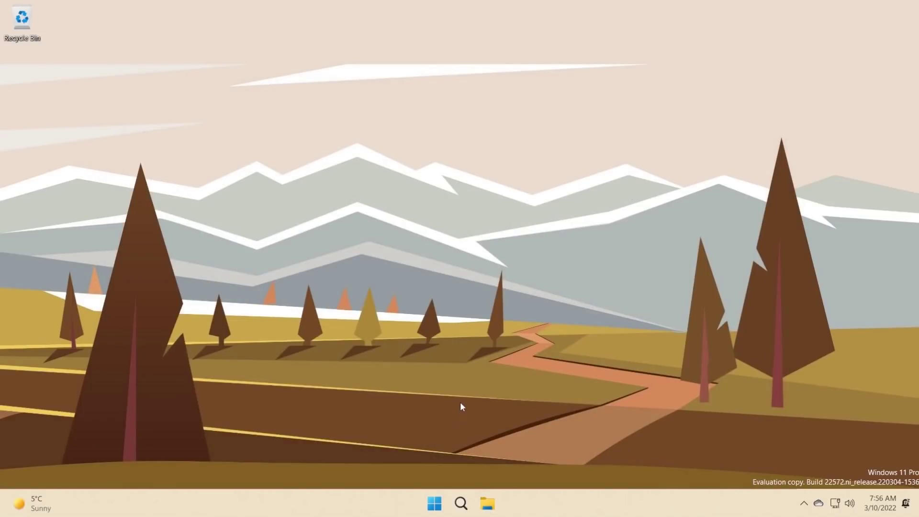
Open Command Prompt as administrator and run "vivetool addconfig 34370472 2".
{"action": "left_click", "coordinate": [459, 504]}
{"action": "type", "text": "cmd"}
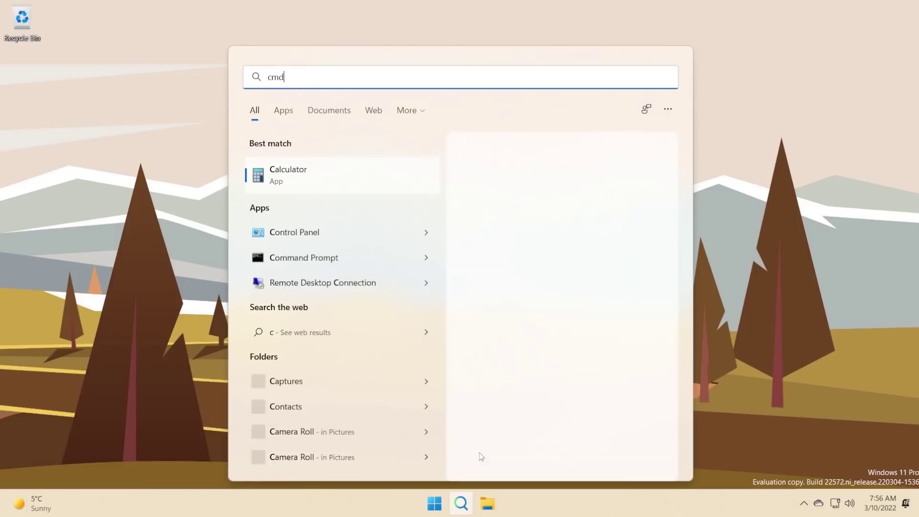
{"action": "right_click", "coordinate": [312, 176]}
{"action": "left_click", "coordinate": [341, 193]}
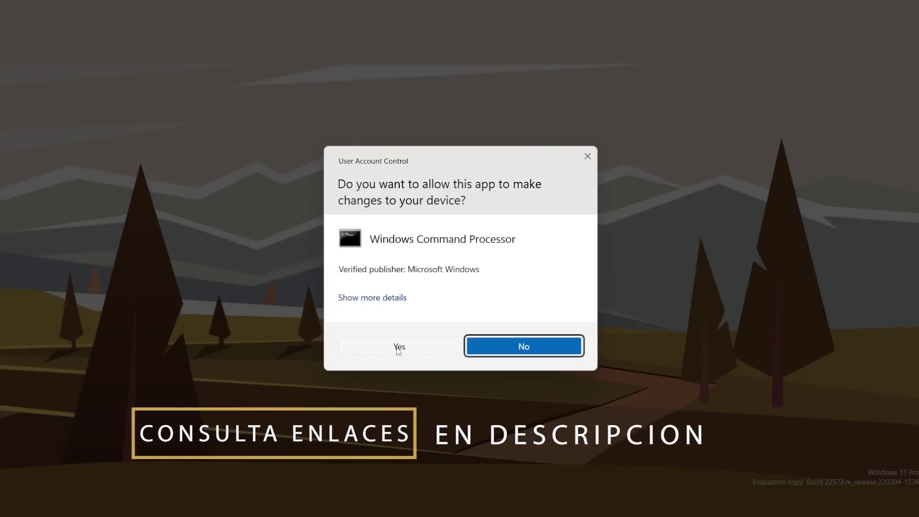
{"action": "left_click", "coordinate": [397, 346]}
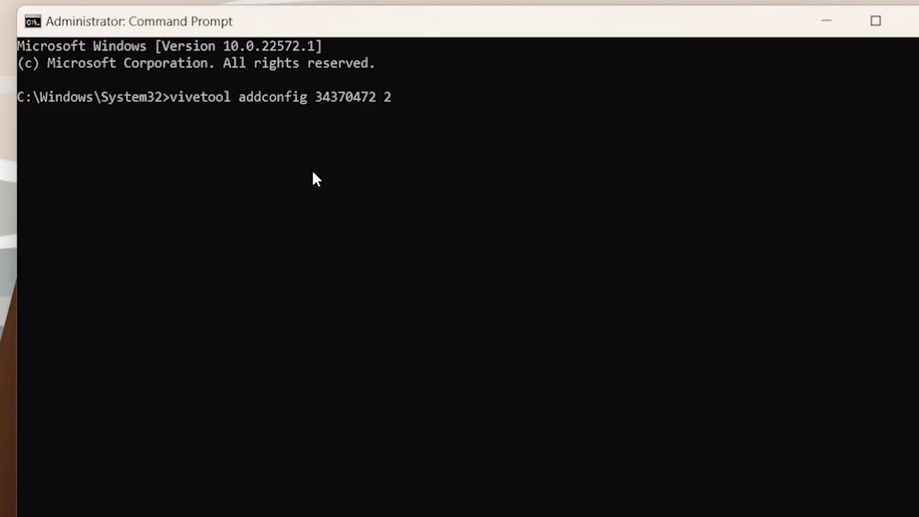
{"action": "key", "text": "Return"}
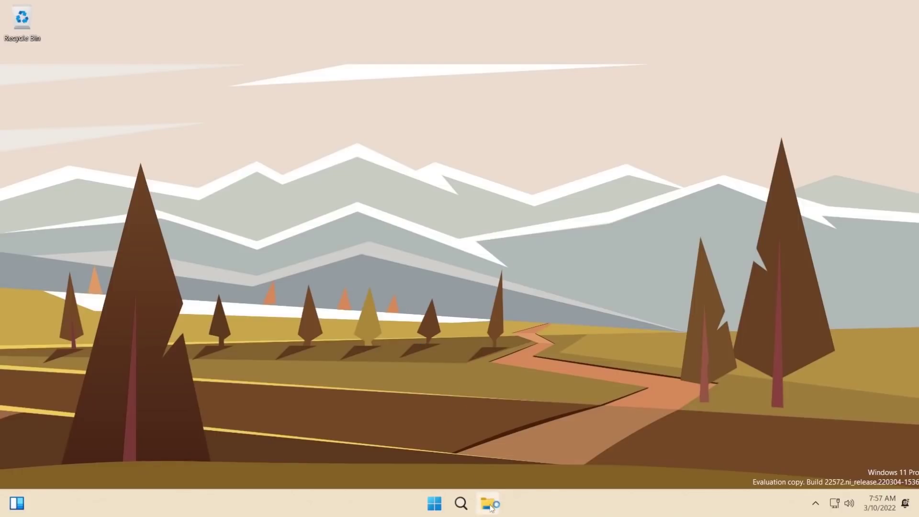
Open File Explorer and add two new tabs, for three tabs in total.
{"action": "left_click", "coordinate": [490, 505]}
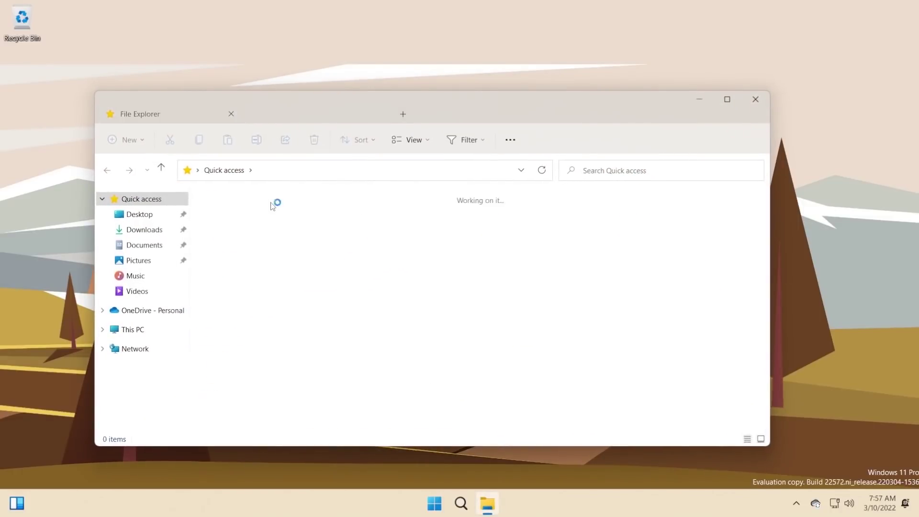
{"action": "left_click", "coordinate": [295, 117]}
{"action": "left_click", "coordinate": [404, 116]}
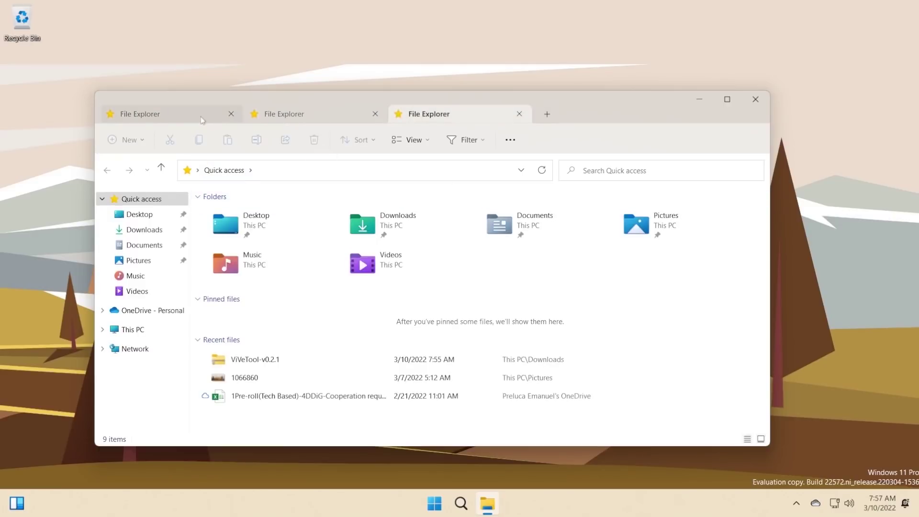
In the second tab, browse through This PC and Local Disk (C:) to the Windows folder.
{"action": "key", "text": "ctrl+Tab"}
{"action": "key", "text": "ctrl+Tab"}
{"action": "left_click", "coordinate": [133, 329]}
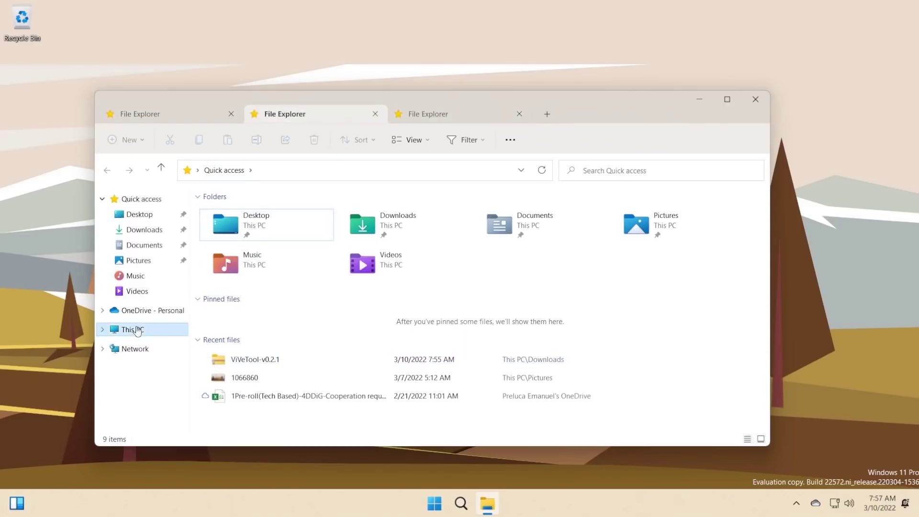
{"action": "left_click", "coordinate": [261, 307]}
{"action": "double_click", "coordinate": [261, 310]}
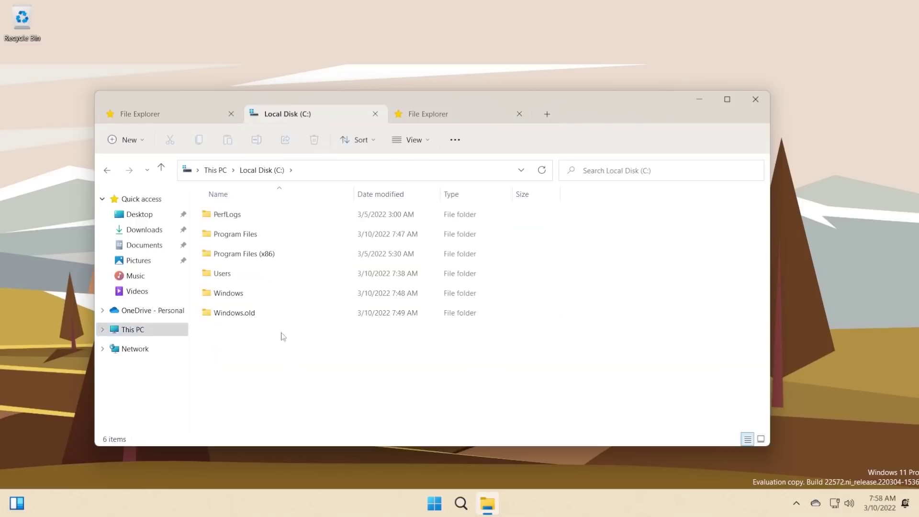
{"action": "double_click", "coordinate": [263, 293]}
Open the Music folder in the first tab and the Documents folder in the third tab.
{"action": "key", "text": "ctrl+shift+Tab"}
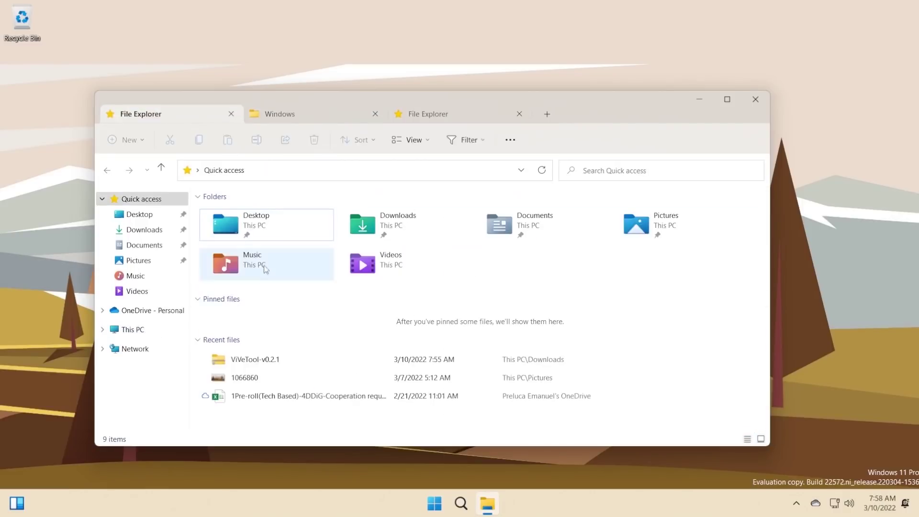
{"action": "double_click", "coordinate": [274, 278]}
{"action": "left_click", "coordinate": [429, 114]}
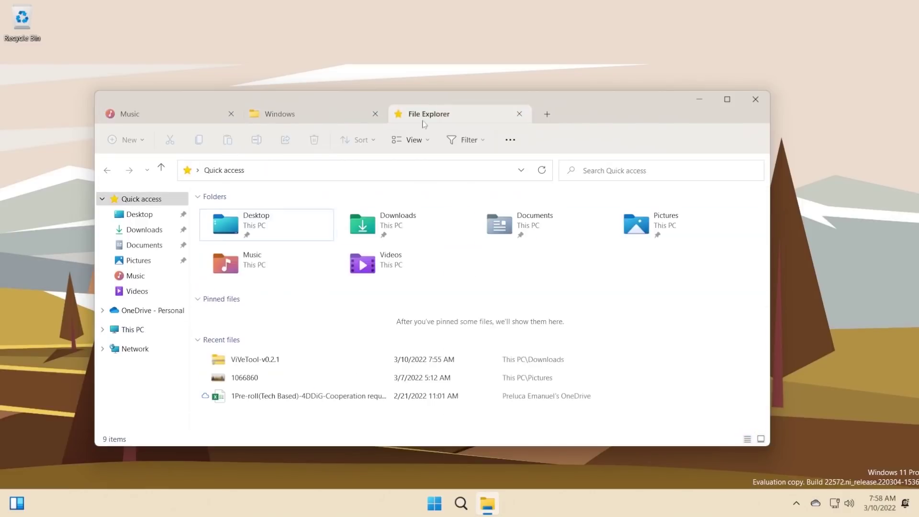
{"action": "double_click", "coordinate": [522, 222]}
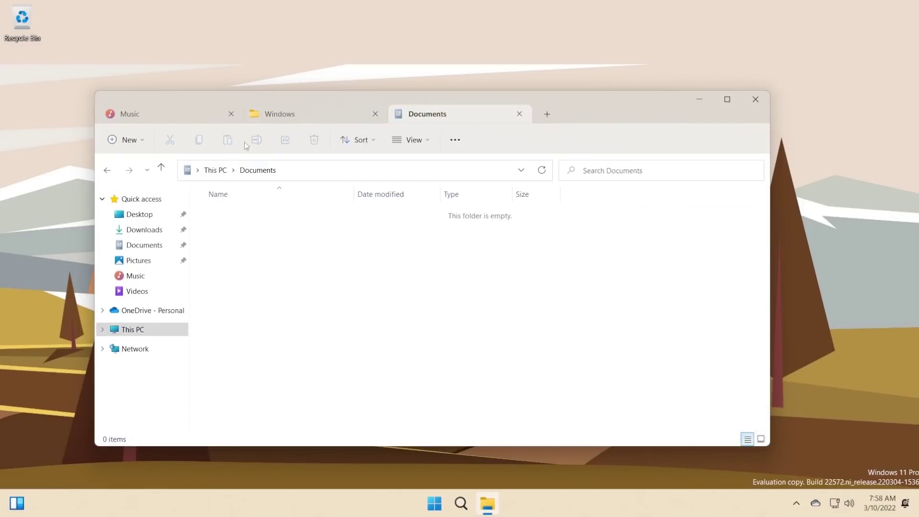
Switch to the Music tab, open its folder in PowerShell and close the terminal window again.
{"action": "left_click", "coordinate": [211, 115]}
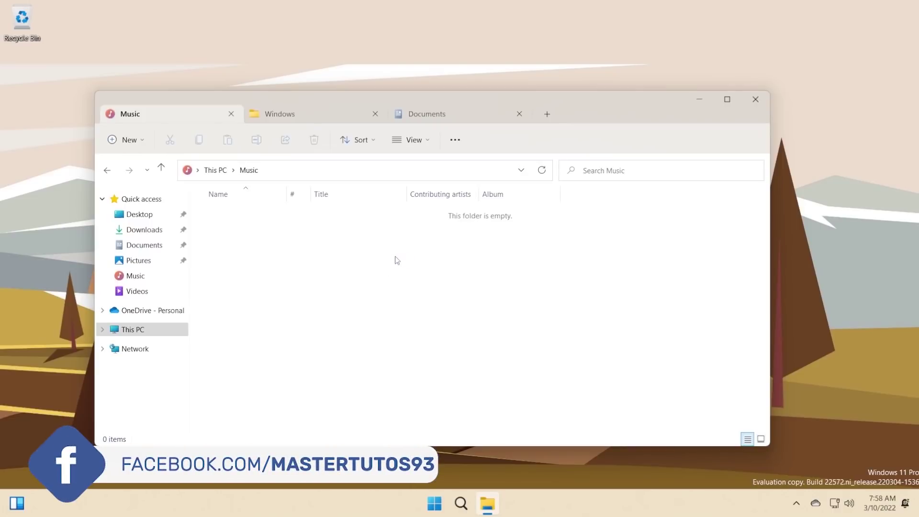
{"action": "right_click", "coordinate": [345, 268]}
{"action": "key", "text": "Escape"}
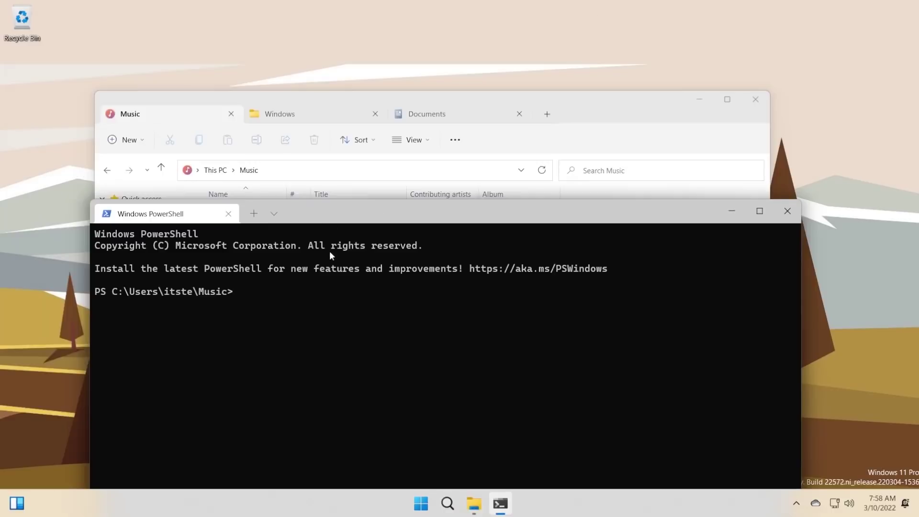
{"action": "key", "text": "alt+F4"}
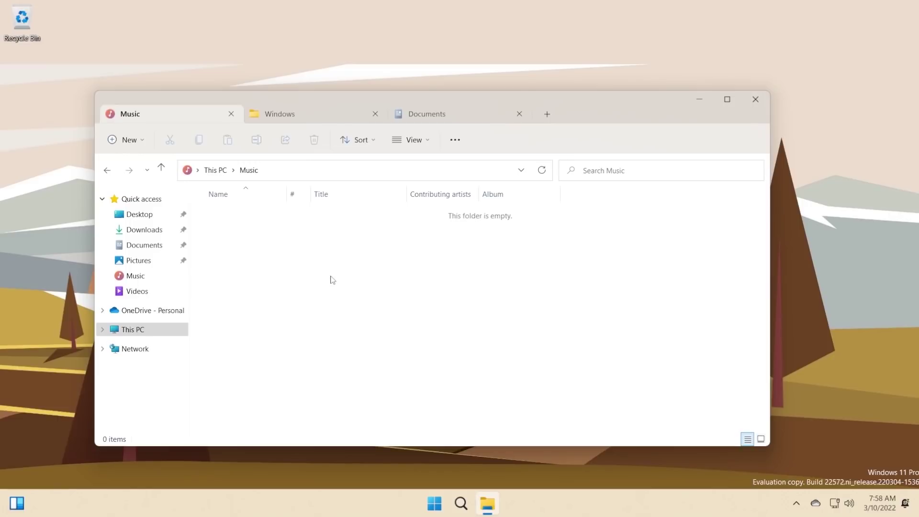
Switch among the Music, Windows and Documents tabs, then view the additional commands available for the Music folder.
{"action": "left_click", "coordinate": [431, 117]}
{"action": "left_click", "coordinate": [157, 115]}
{"action": "left_click", "coordinate": [299, 108]}
{"action": "left_click", "coordinate": [441, 115]}
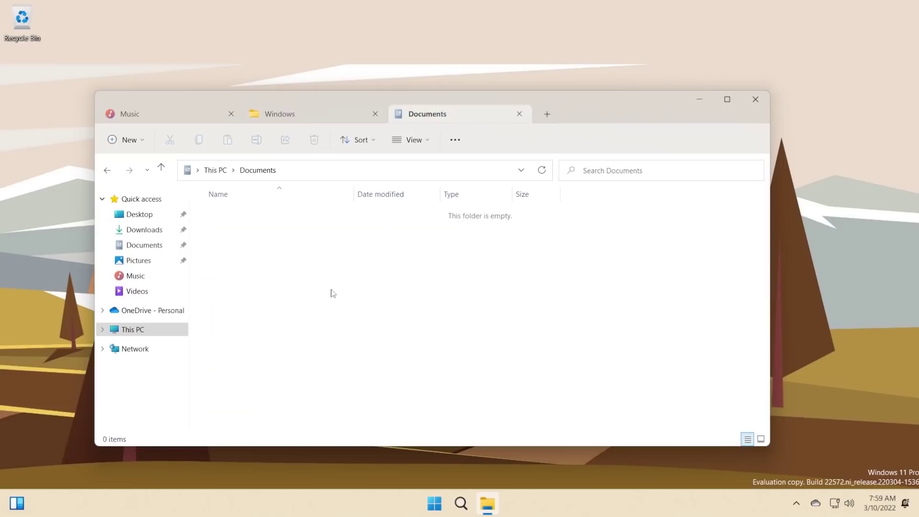
{"action": "left_click", "coordinate": [162, 115]}
{"action": "left_click", "coordinate": [324, 115]}
{"action": "left_click", "coordinate": [162, 113]}
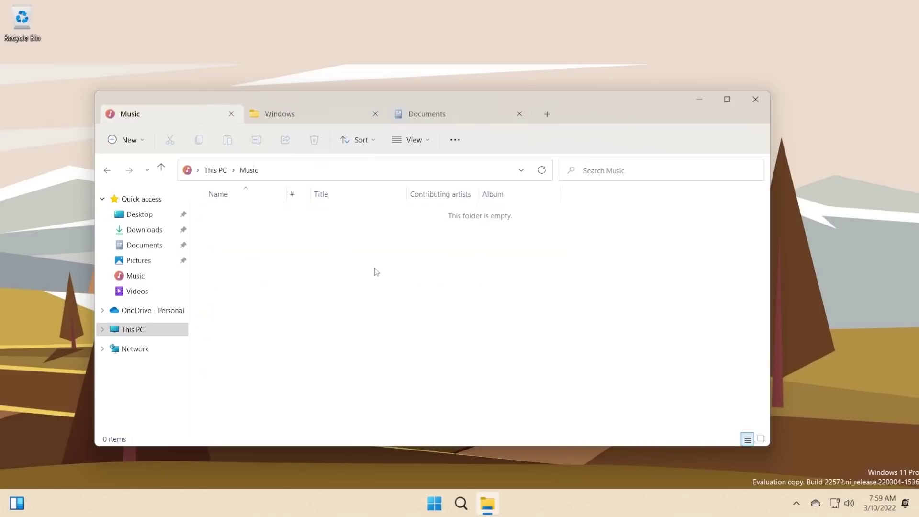
{"action": "left_click", "coordinate": [455, 140]}
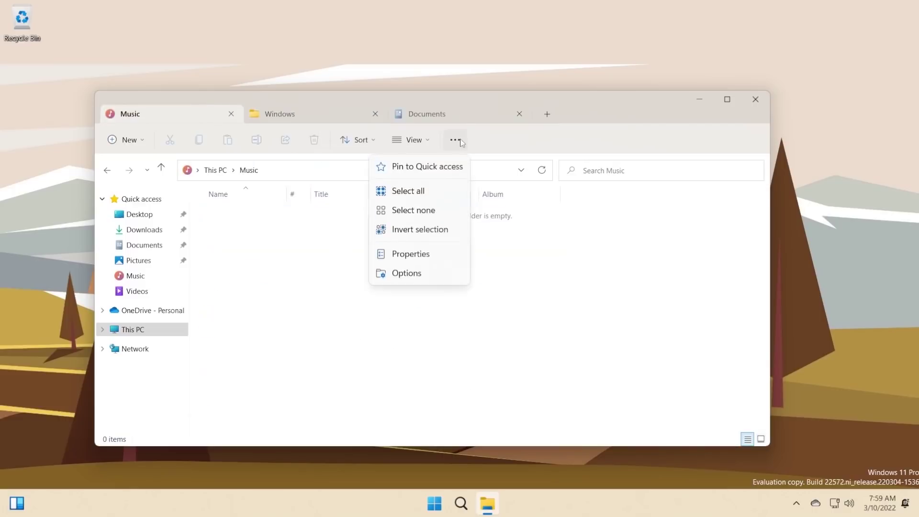
{"action": "left_click", "coordinate": [489, 140]}
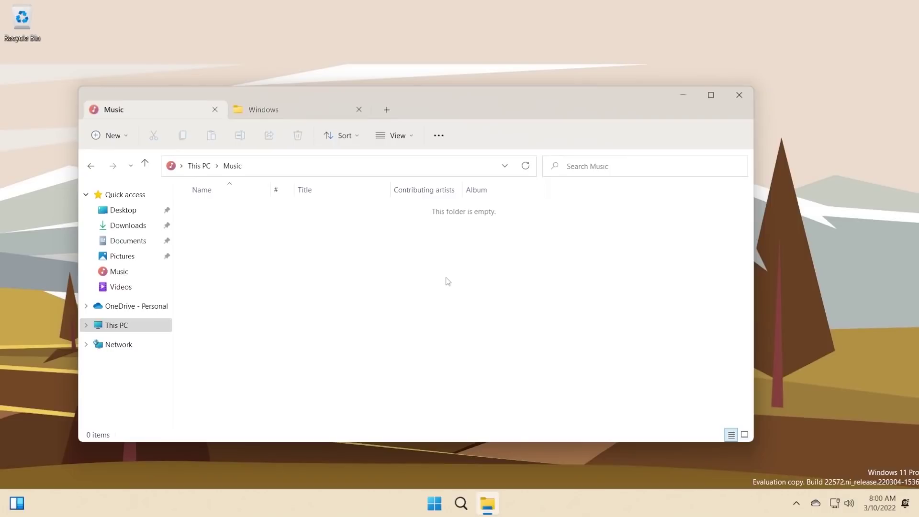
Switch between the Windows and Music tabs and close the File Explorer window.
{"action": "left_click", "coordinate": [287, 112]}
{"action": "left_click", "coordinate": [180, 111]}
{"action": "left_click", "coordinate": [739, 94]}
Open Command Prompt as administrator and run "vivetool delconfig 34370472 2".
{"action": "left_click", "coordinate": [461, 503]}
{"action": "type", "text": "cmd"}
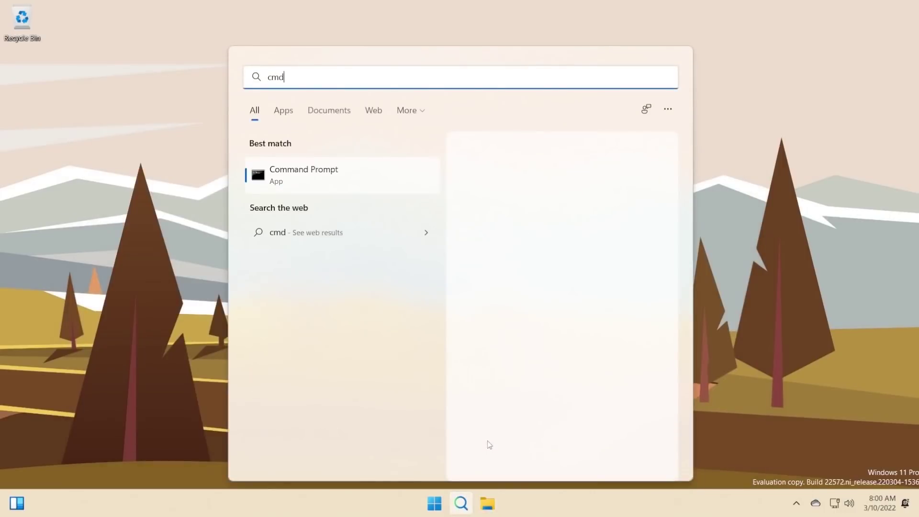
{"action": "right_click", "coordinate": [316, 181]}
{"action": "left_click", "coordinate": [357, 194]}
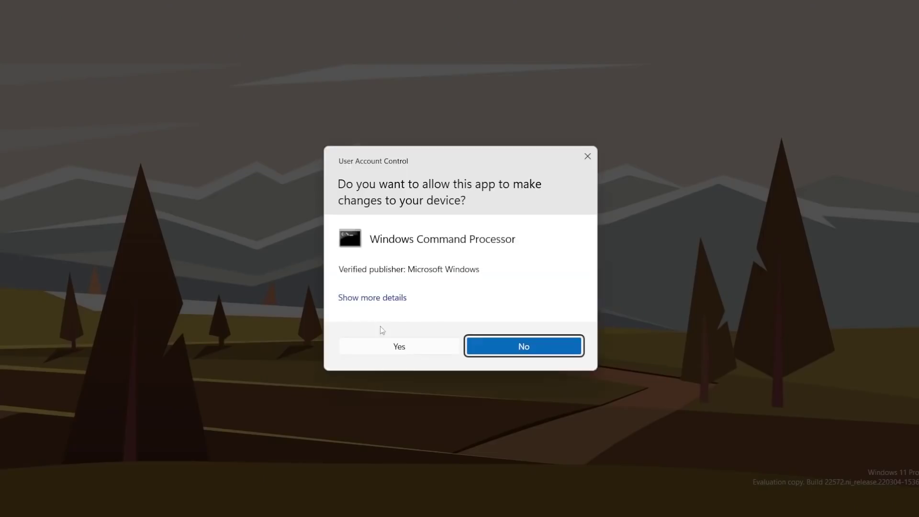
{"action": "left_click", "coordinate": [400, 346]}
{"action": "right_click", "coordinate": [256, 165]}
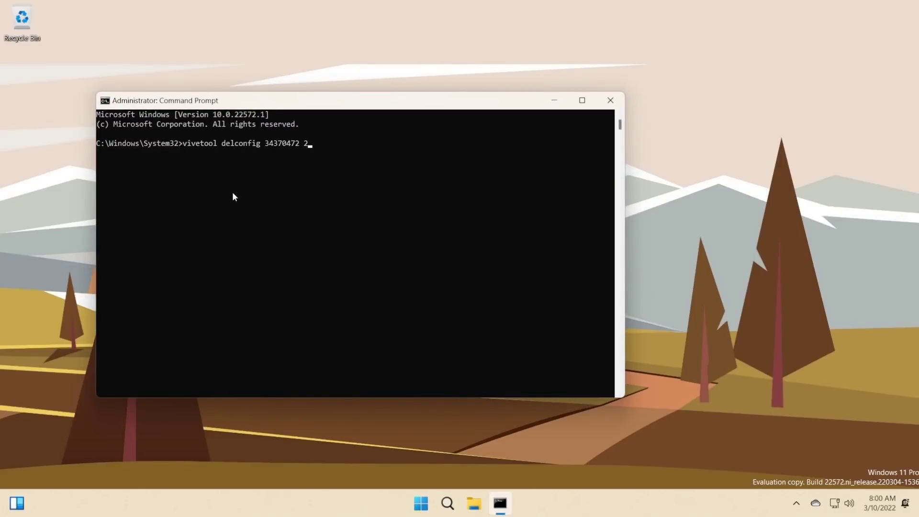
{"action": "key", "text": "Return"}
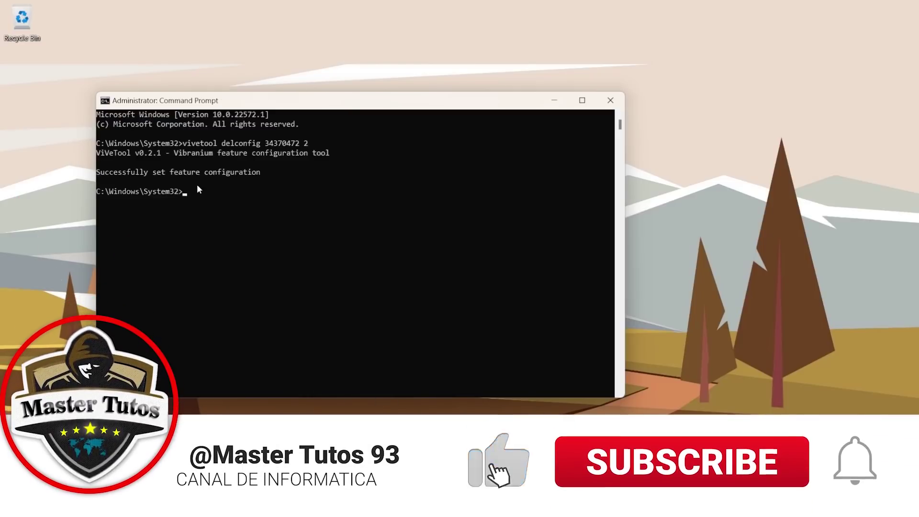